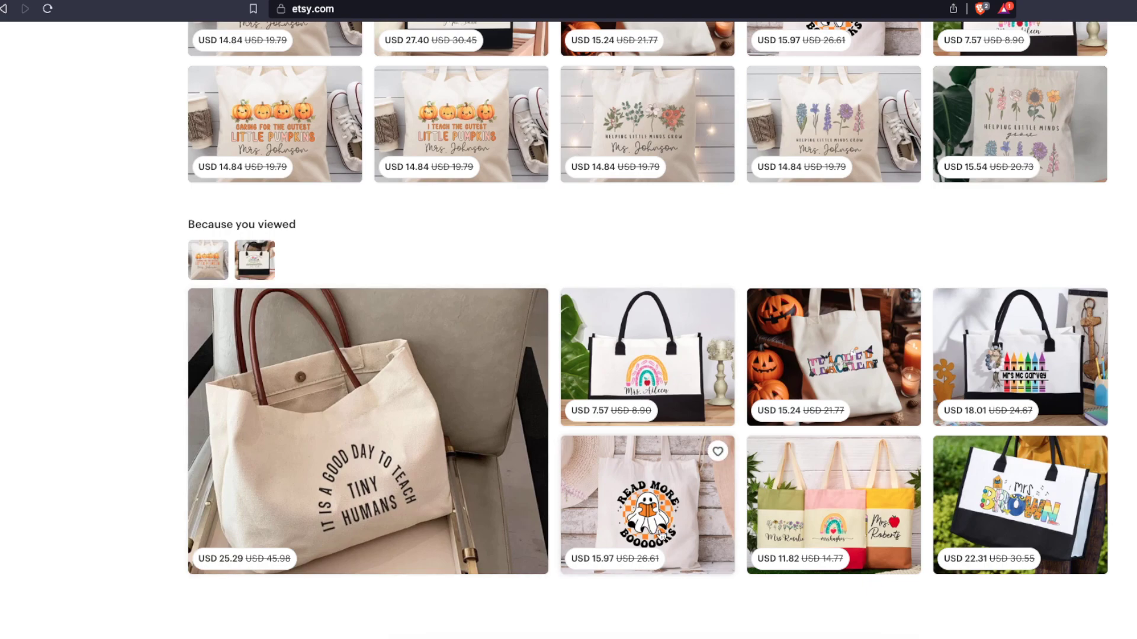
- Open the "Read More Books" ghost tote bag listing on Etsy and look through it
click(661, 531)
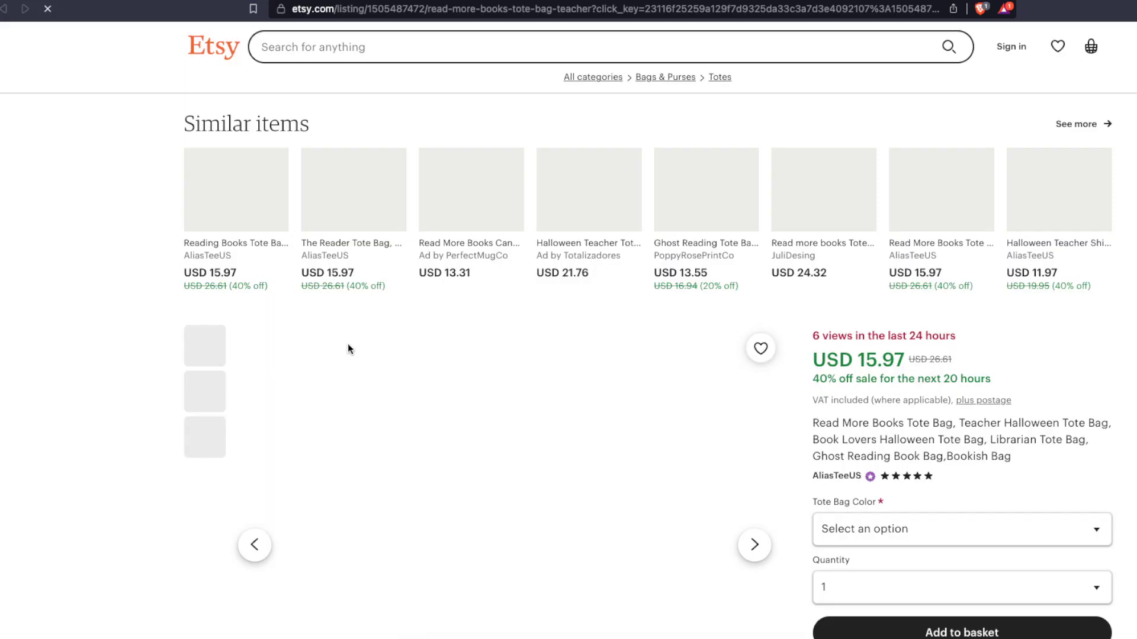
scroll(347, 348, down, 3)
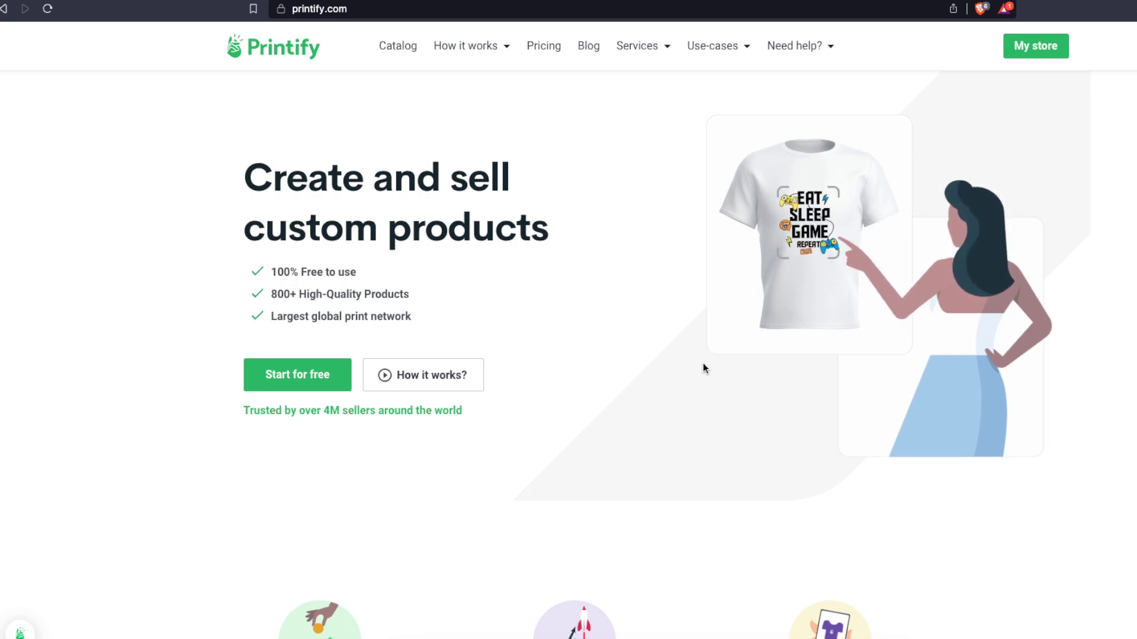
- Switch to the Printify website, open its pricing page and examine the Free plan's price, store allowance and design allowance
click(321, 378)
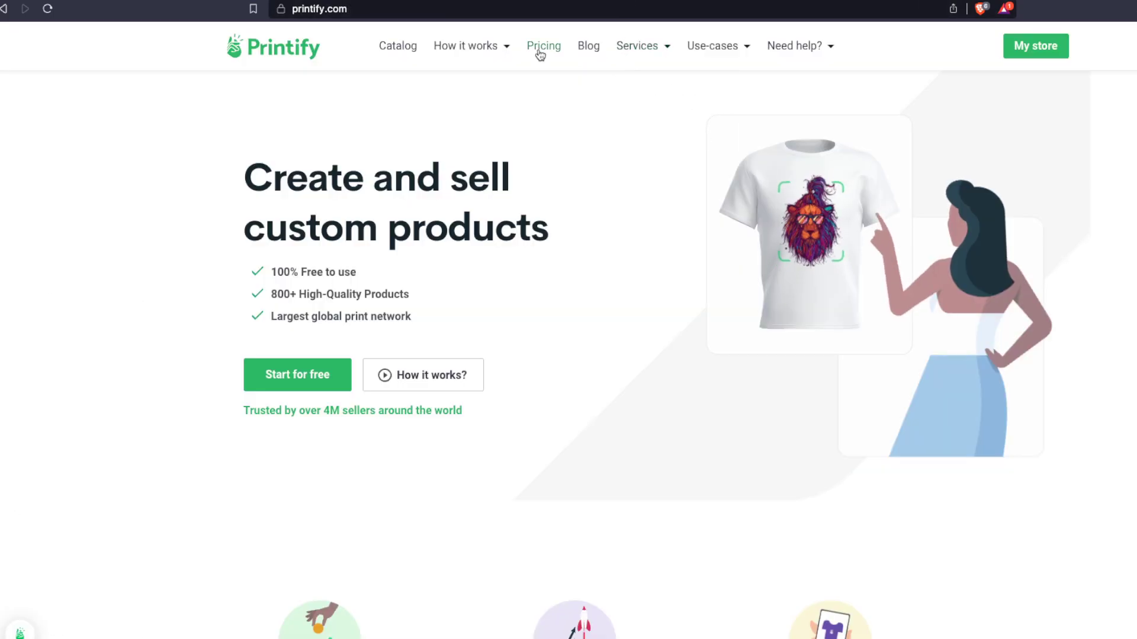
click(542, 48)
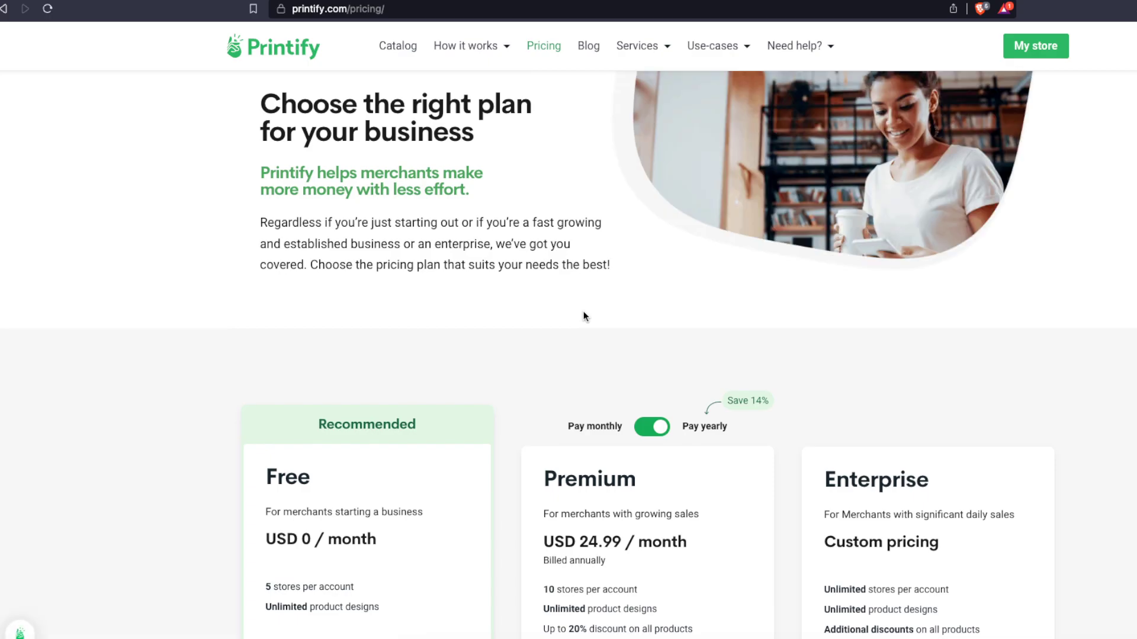
scroll(584, 317, down, 3)
scroll(609, 223, up, 1)
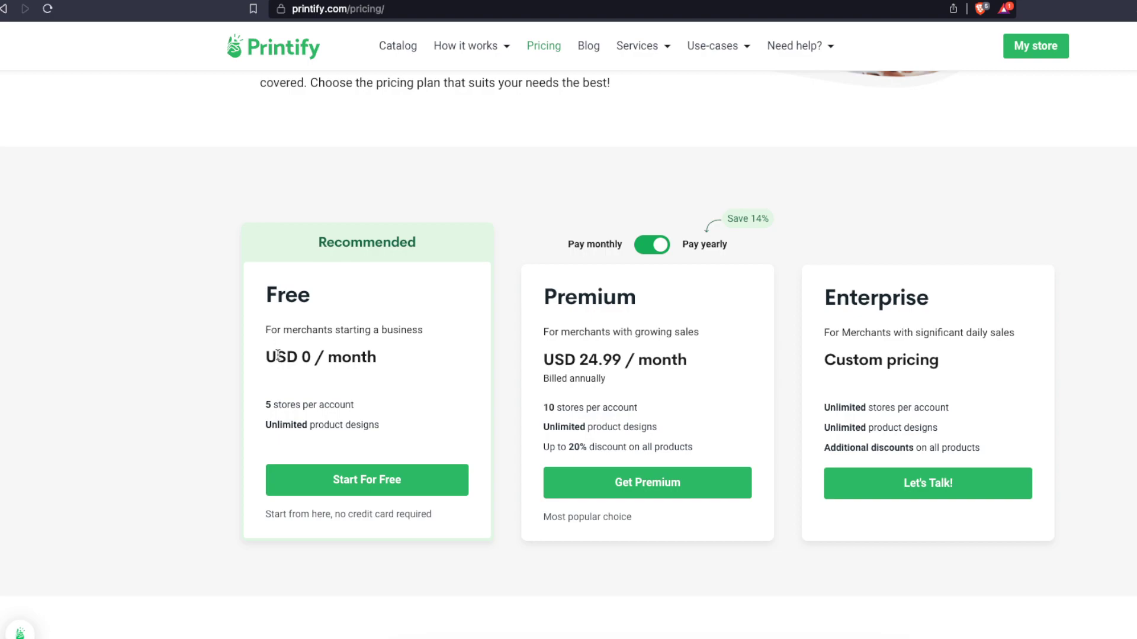
drag(309, 425, 378, 425)
click(305, 421)
drag(266, 404, 350, 406)
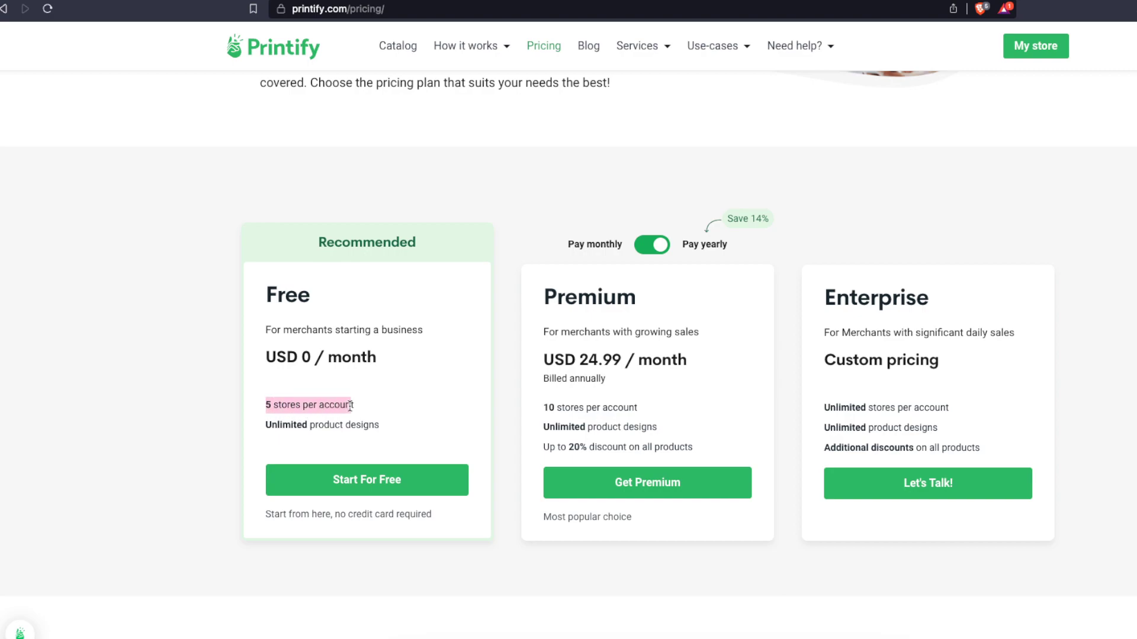
click(350, 406)
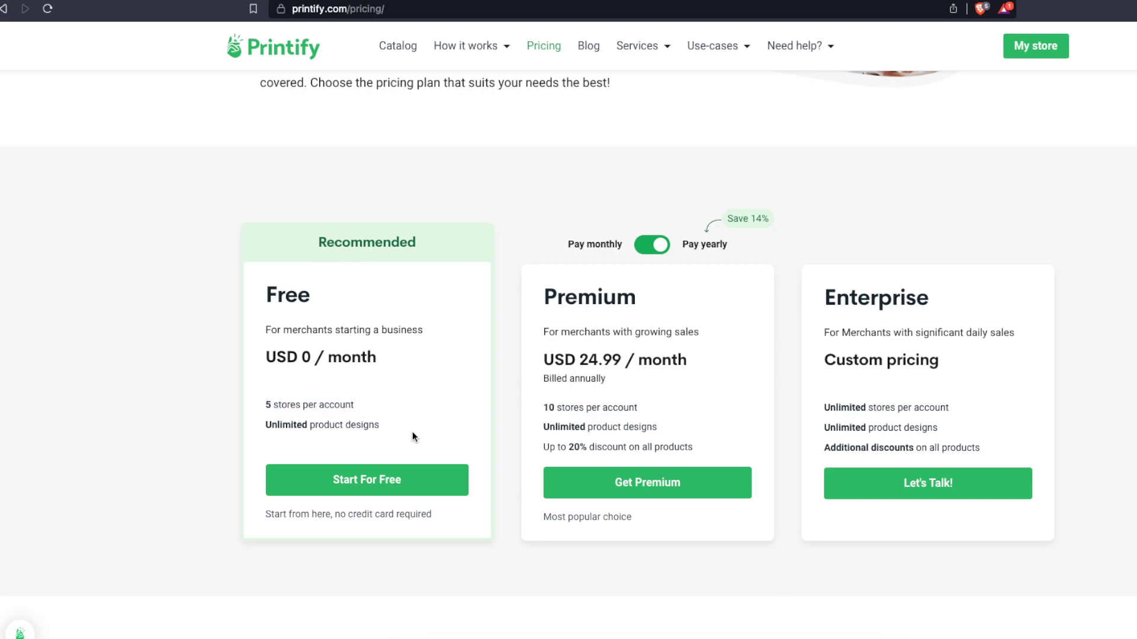
drag(412, 431, 296, 251)
click(343, 307)
- Examine the Premium plan's monthly price, product design allowance and product discount
drag(574, 359, 639, 359)
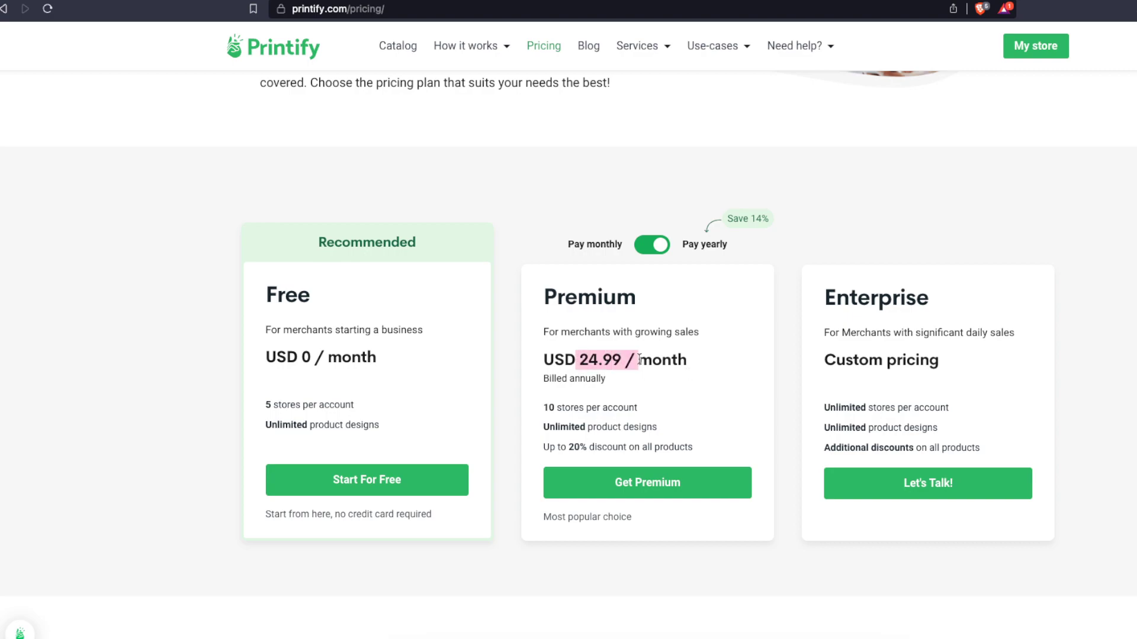
click(639, 360)
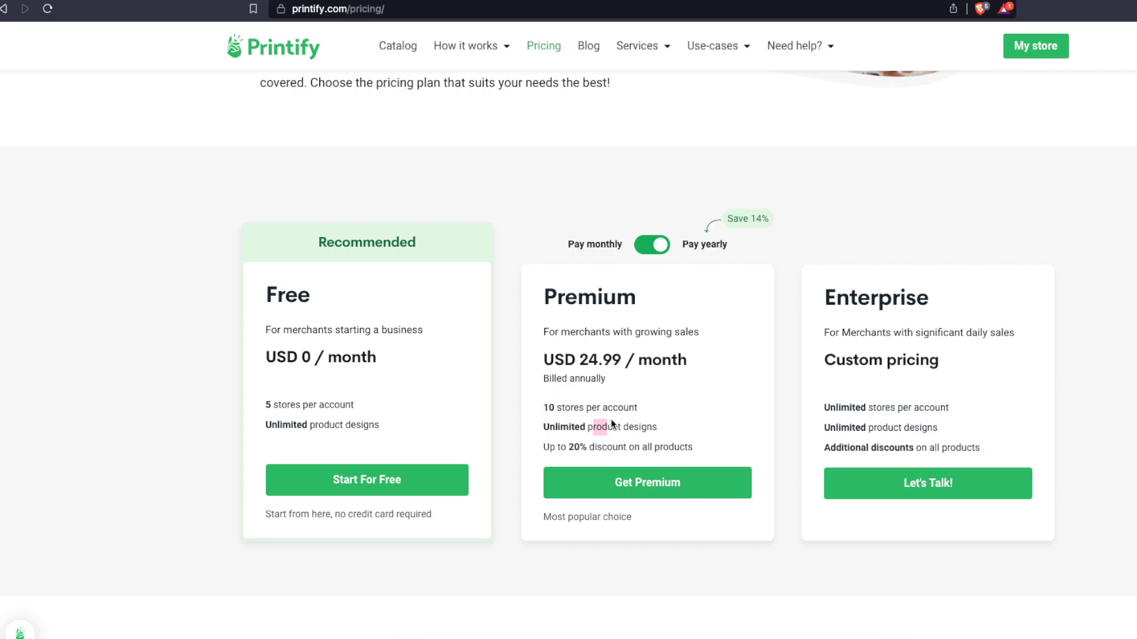
mouse_move(549, 447)
mouse_down()
mouse_move(695, 446)
mouse_move(549, 430)
mouse_up()
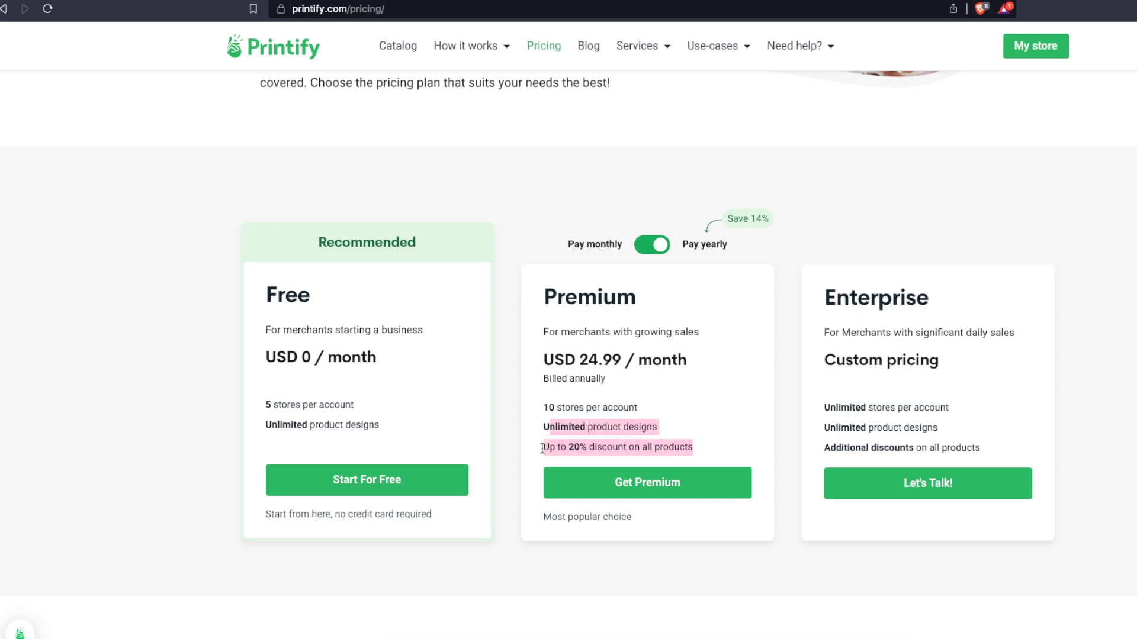
click(542, 449)
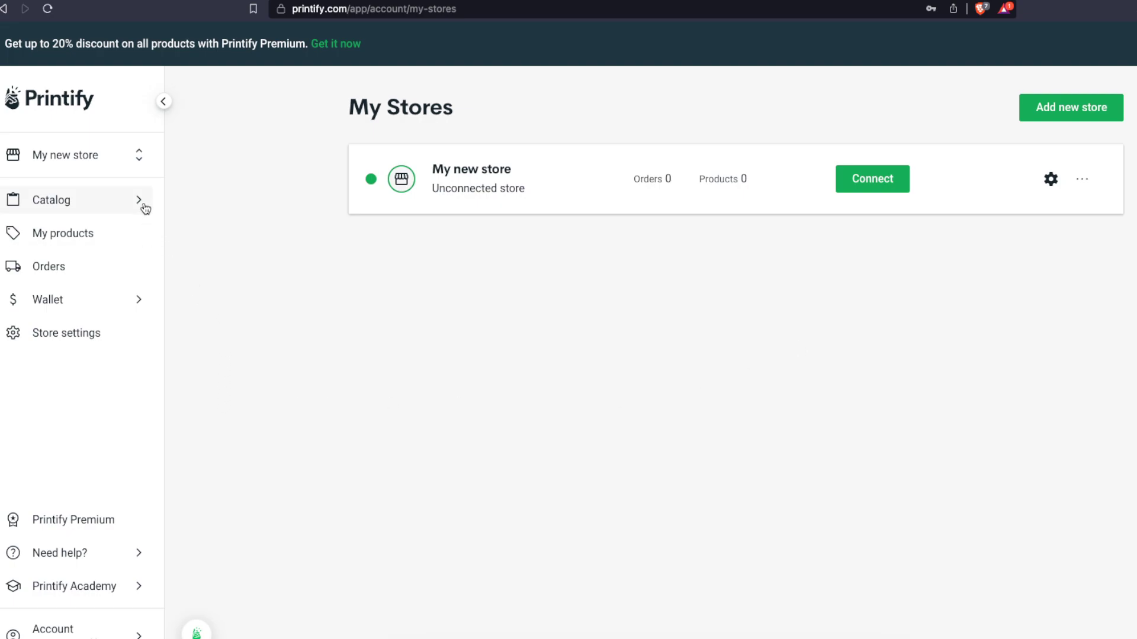
- Browse the product catalog's categories and look through the Accessories subcategories
mouse_move(144, 204)
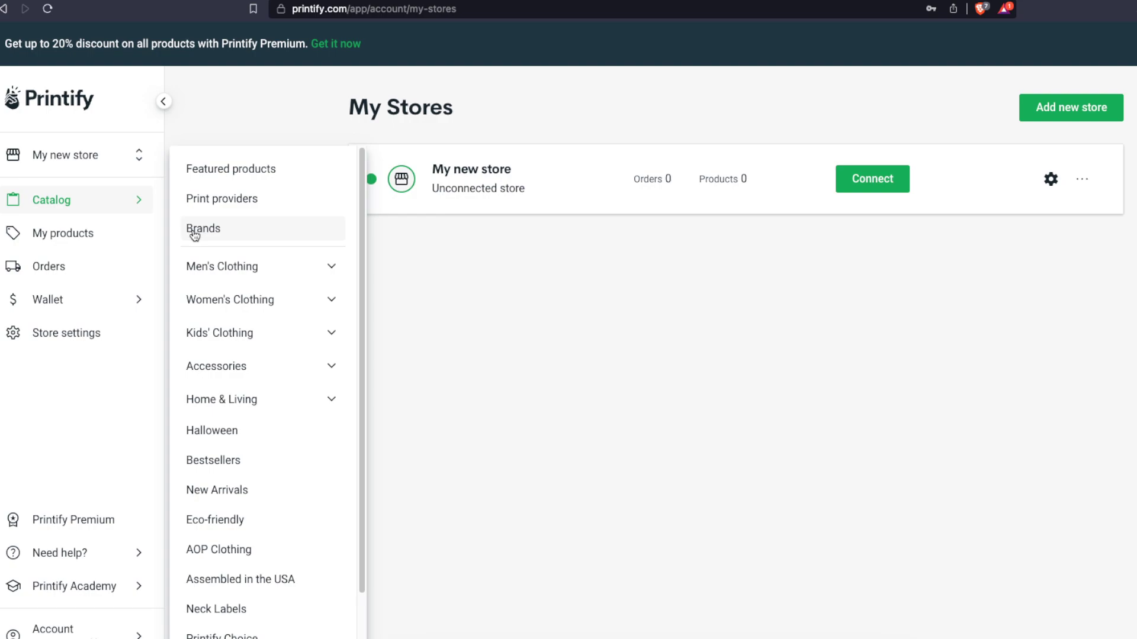
scroll(277, 273, down, 1)
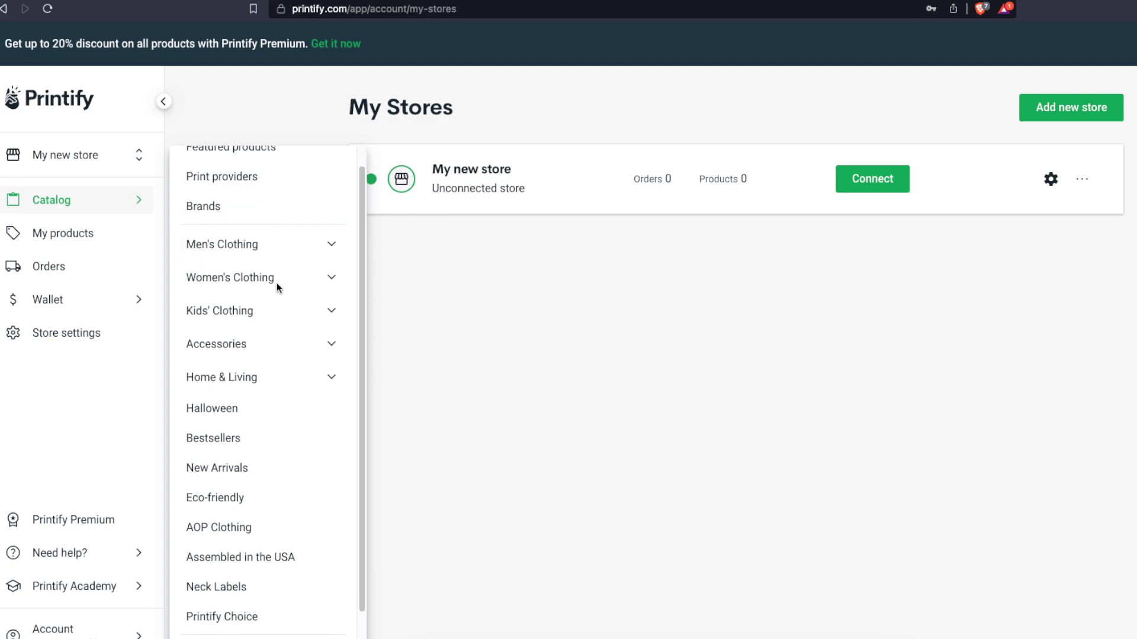
scroll(275, 282, down, 2)
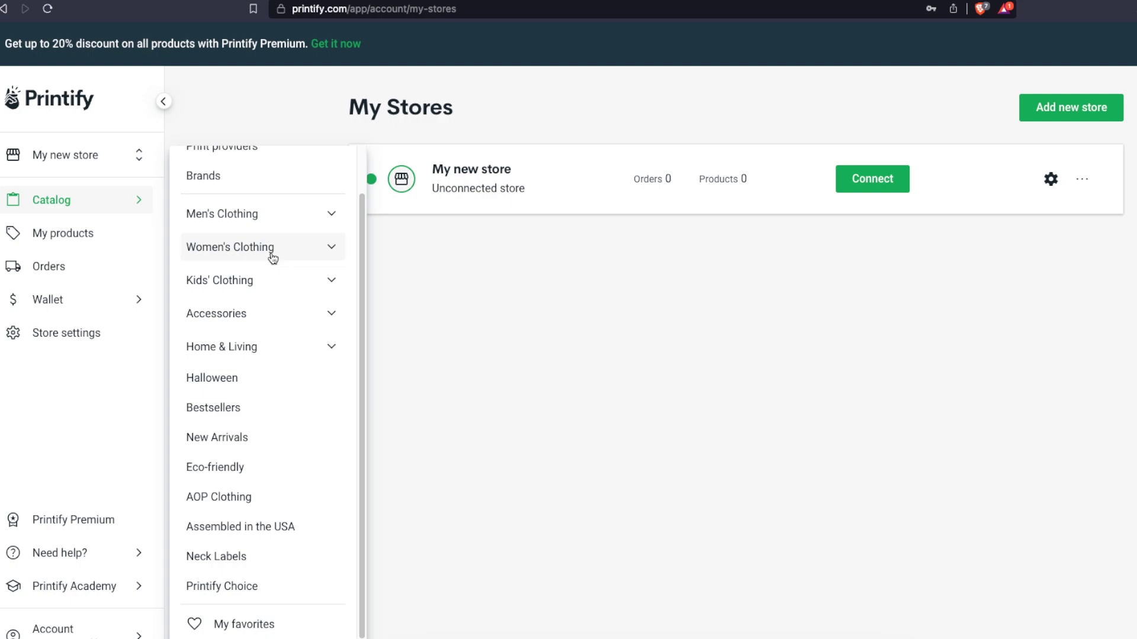
click(329, 320)
scroll(265, 400, down, 3)
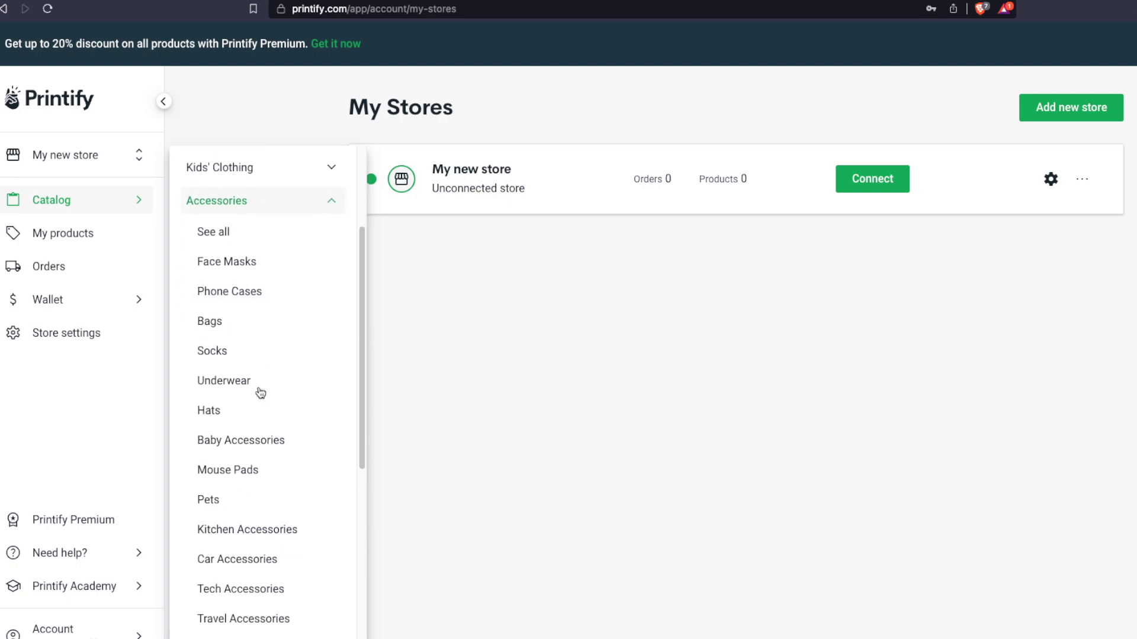
scroll(248, 316, down, 2)
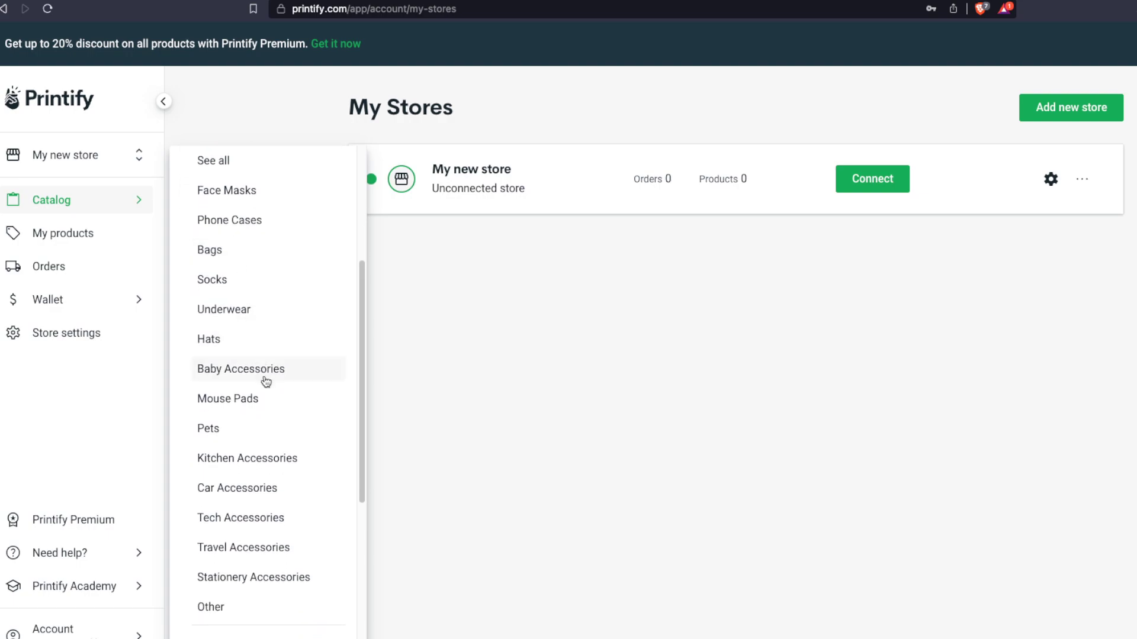
scroll(306, 525, down, 3)
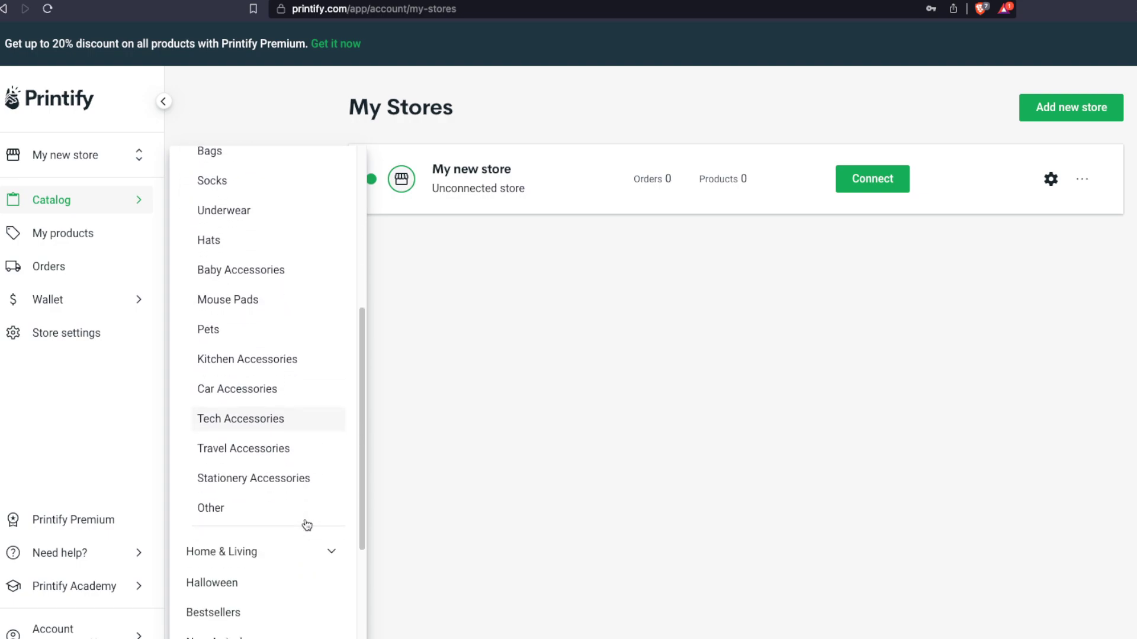
- Look through the catalog's Home & Living subcategories and the remaining product collections
scroll(307, 525, down, 6)
click(325, 325)
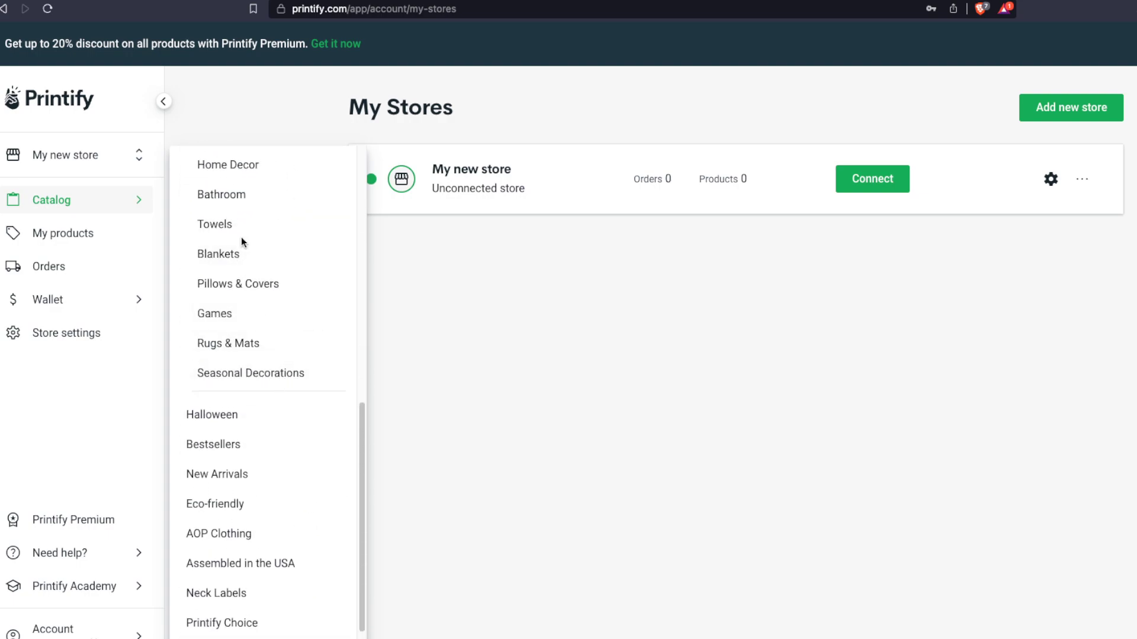
scroll(240, 240, up, 3)
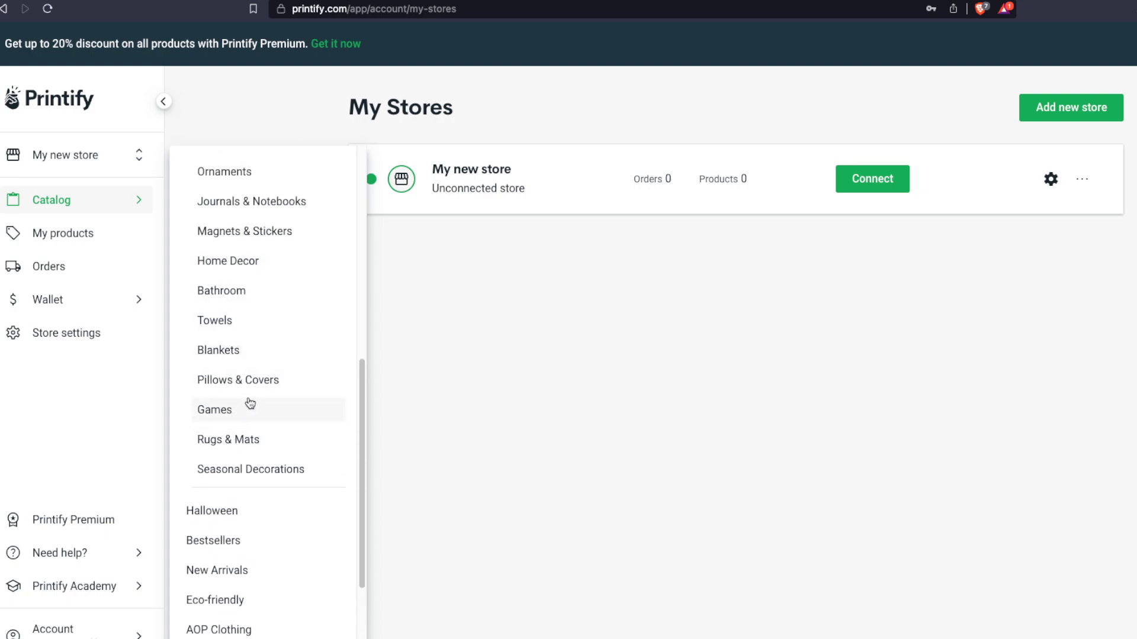
scroll(250, 403, down, 5)
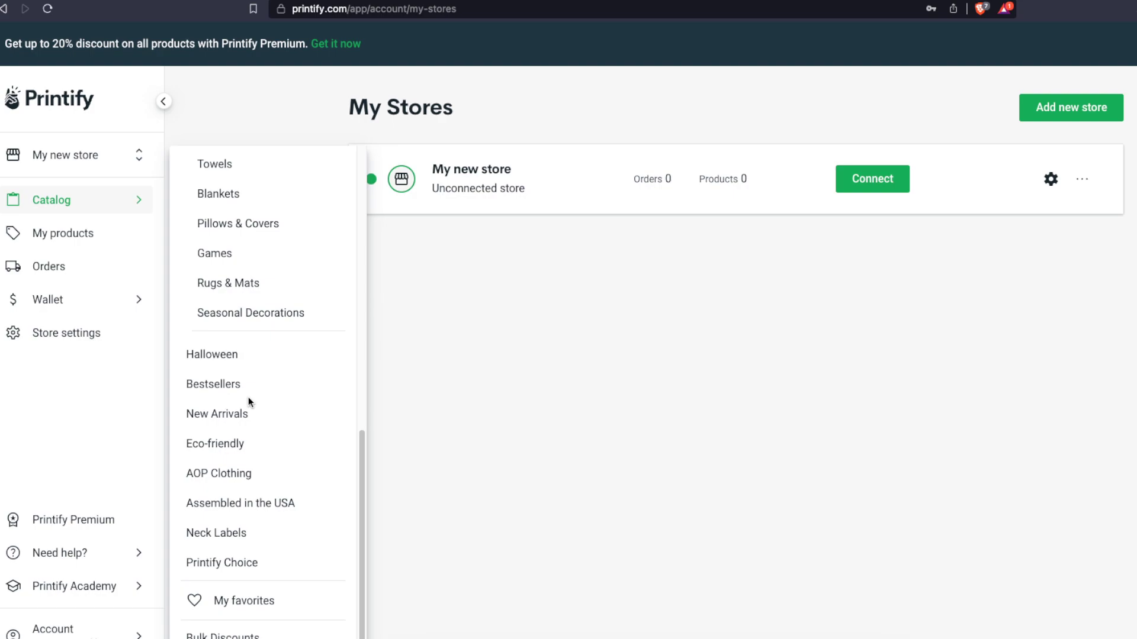
scroll(248, 401, up, 1)
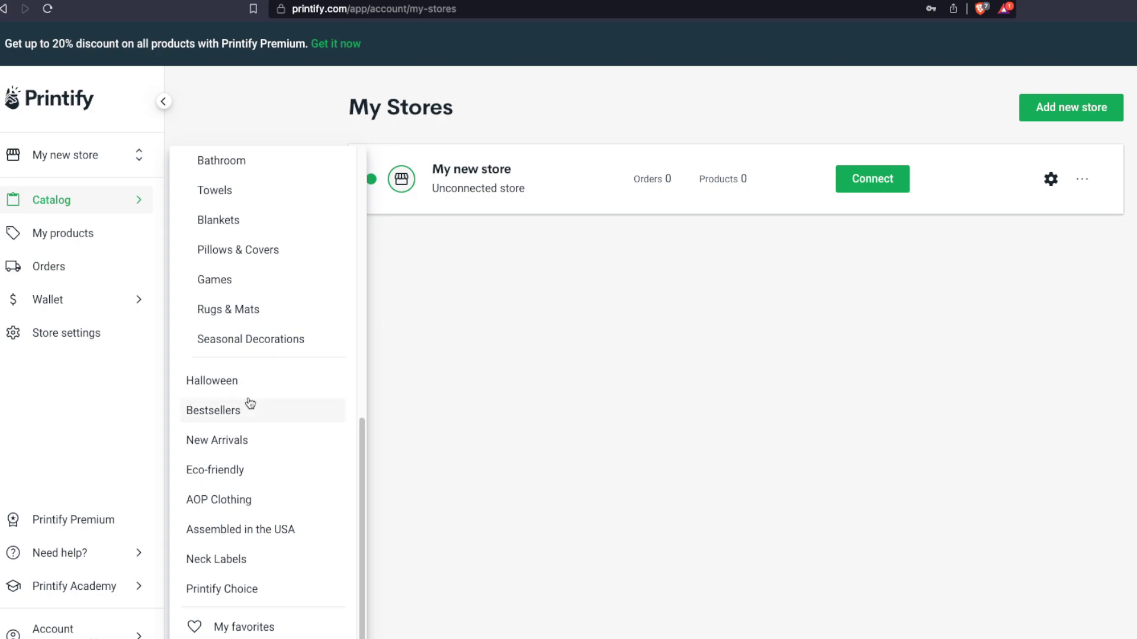
scroll(250, 403, up, 18)
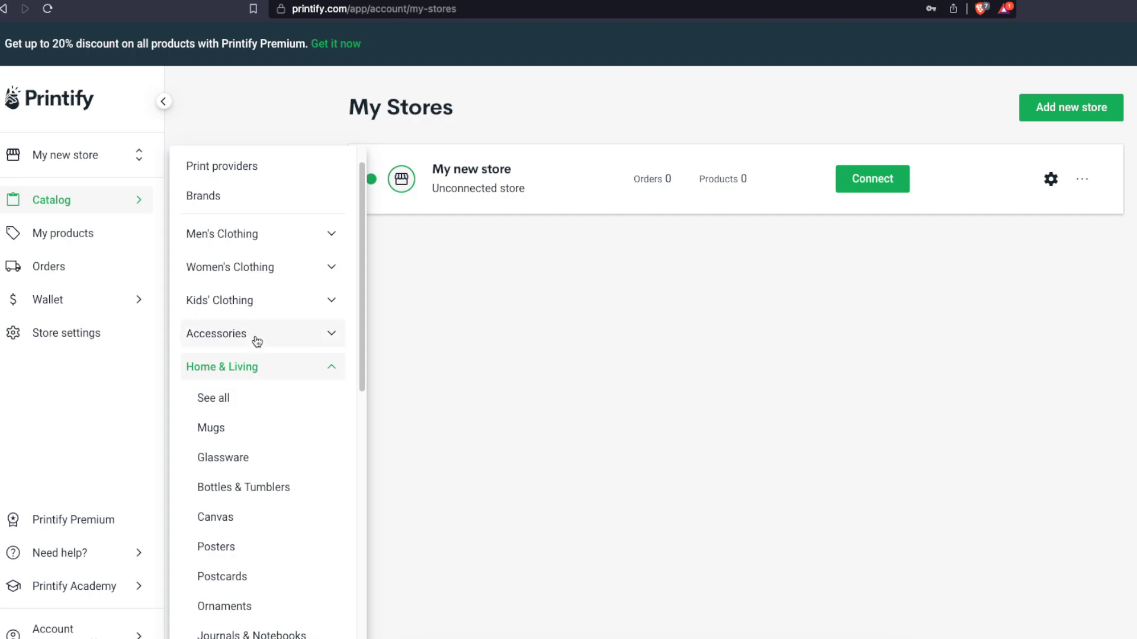
- Open the Bags category within Accessories in the product catalog
click(320, 342)
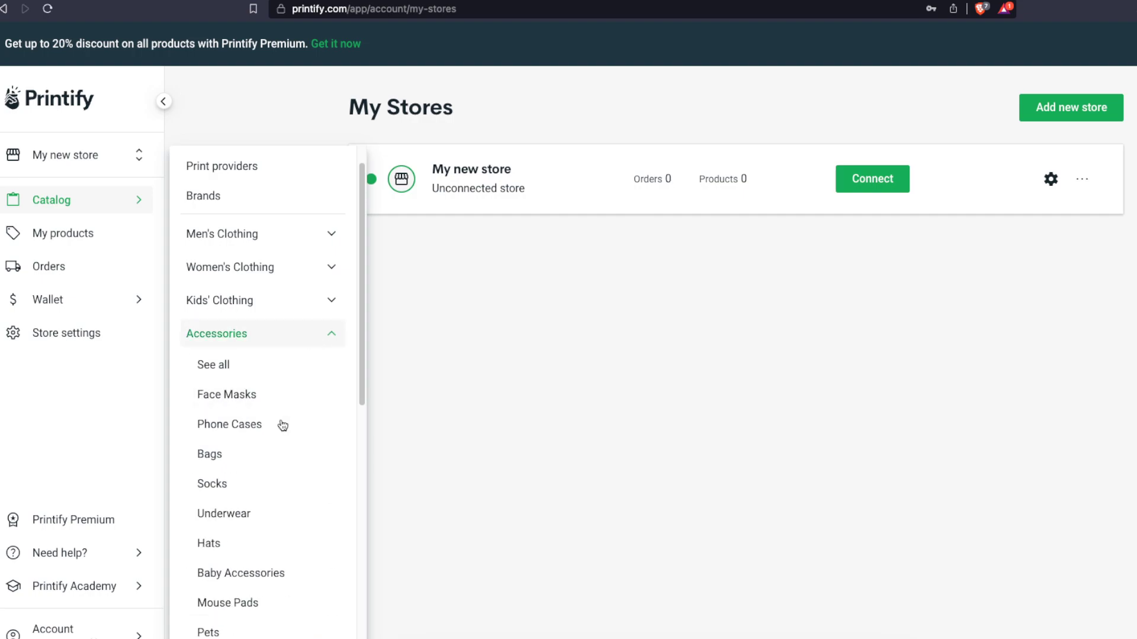
scroll(269, 455, down, 3)
scroll(269, 451, down, 3)
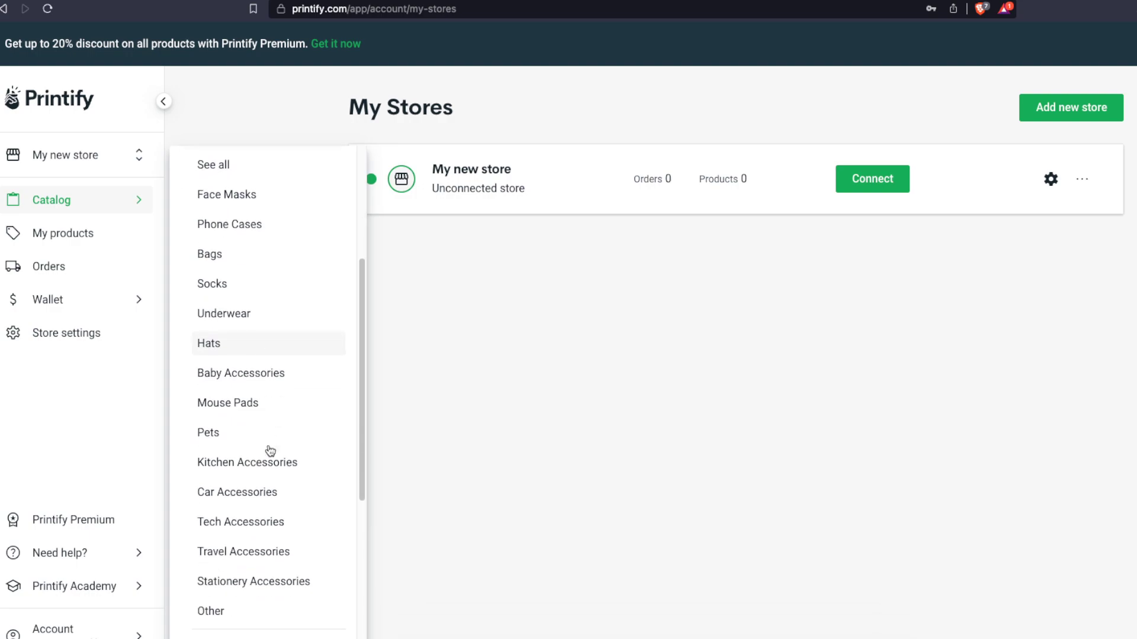
scroll(269, 449, up, 3)
click(220, 359)
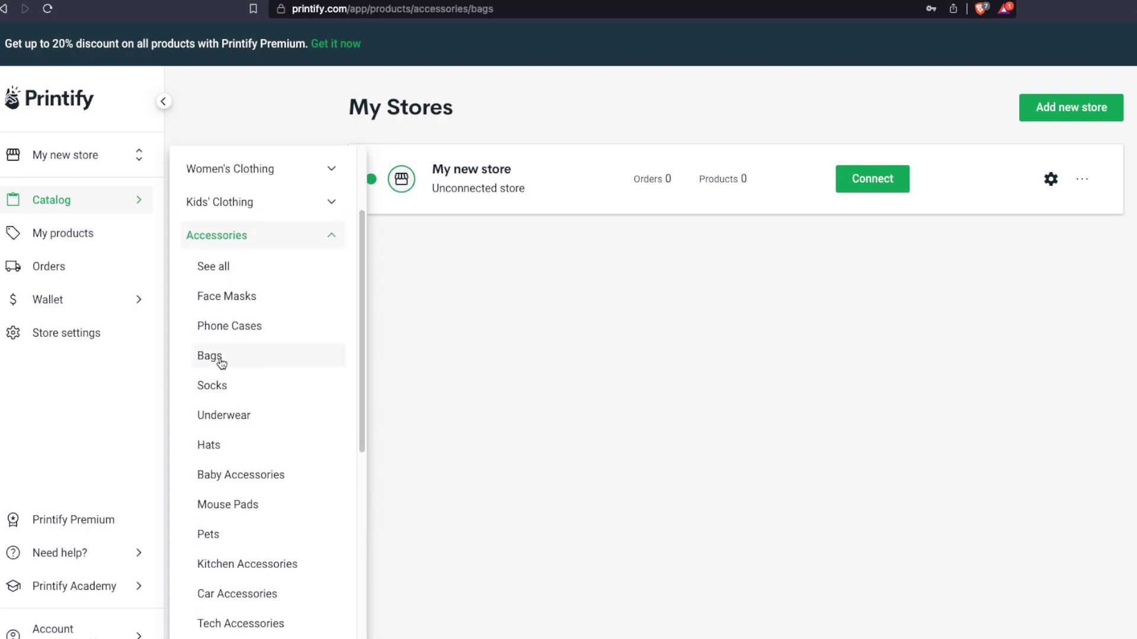
- Look through the available bags and open the Cotton Canvas Tote Bag by Liberty Bags
scroll(735, 352, down, 7)
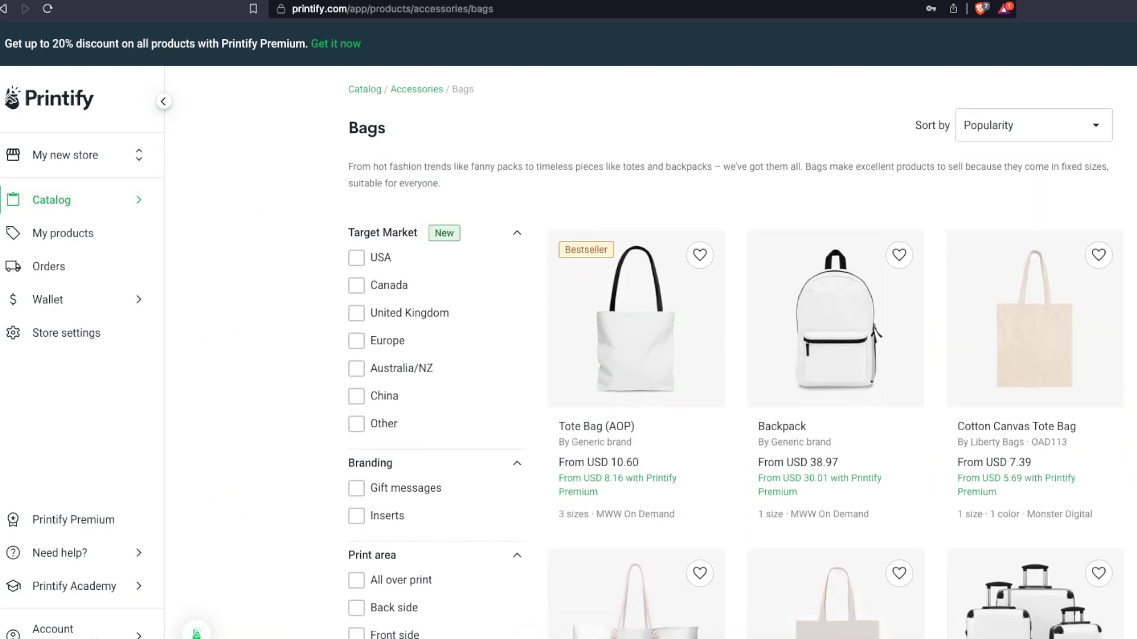
scroll(735, 352, down, 15)
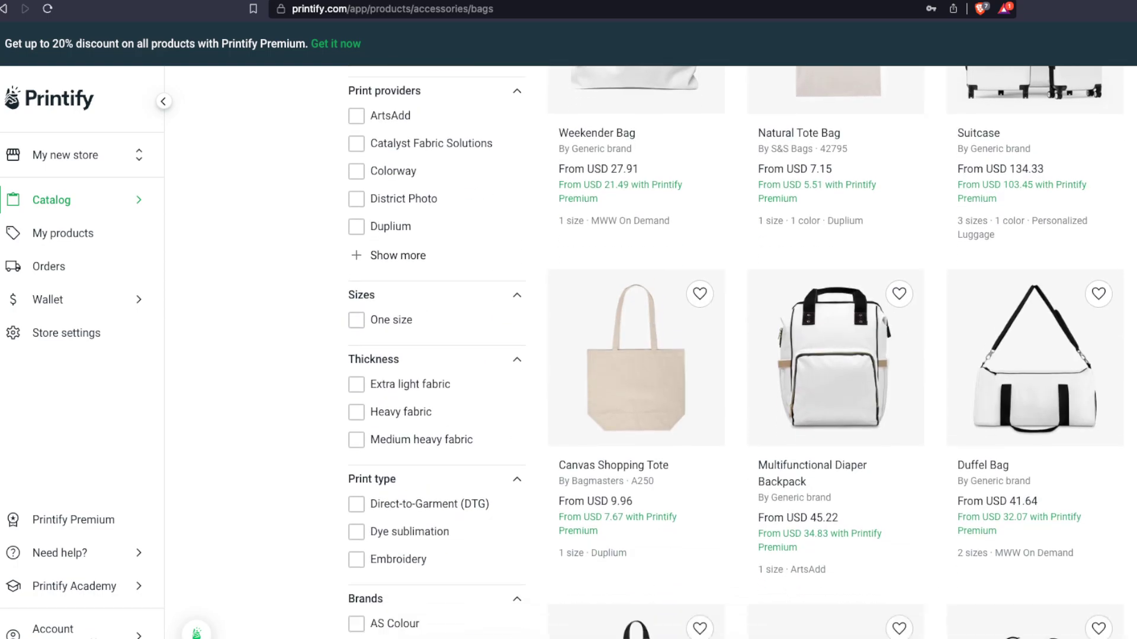
scroll(736, 353, up, 20)
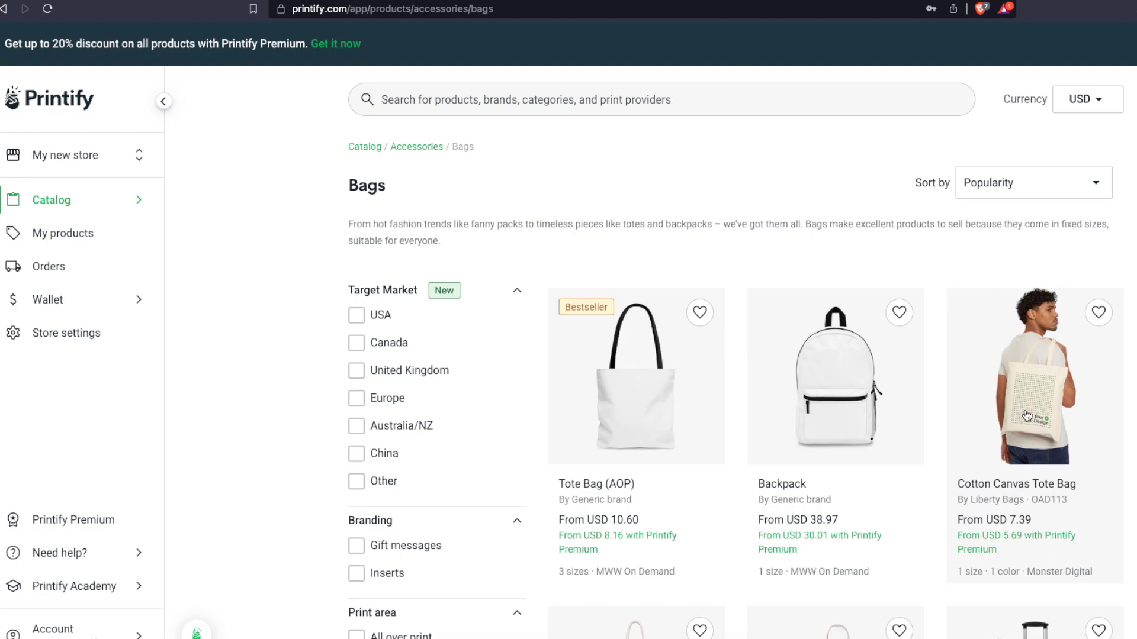
click(1066, 409)
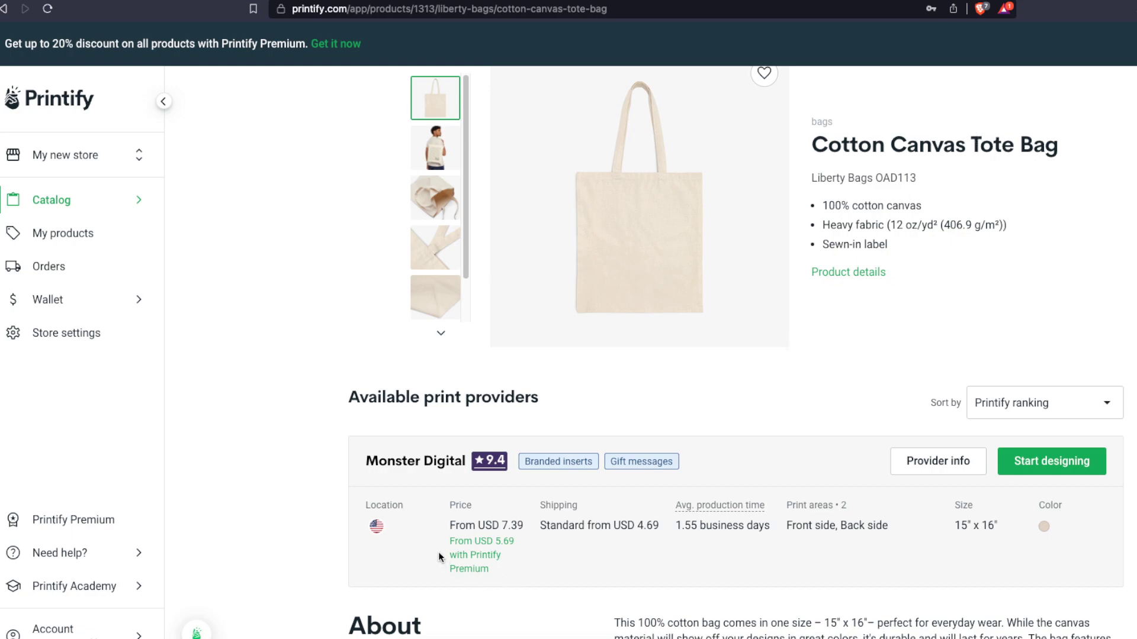
- Examine Monster Digital's price, shipping cost, production time and print areas for the tote bag
drag(498, 524, 522, 523)
click(522, 525)
drag(640, 525, 676, 540)
click(734, 529)
drag(786, 526, 892, 528)
click(893, 528)
- Start designing the tote with Monster Digital, enlarging the Ghost Malone artwork to nearly the front print area's width and centring it
click(1016, 464)
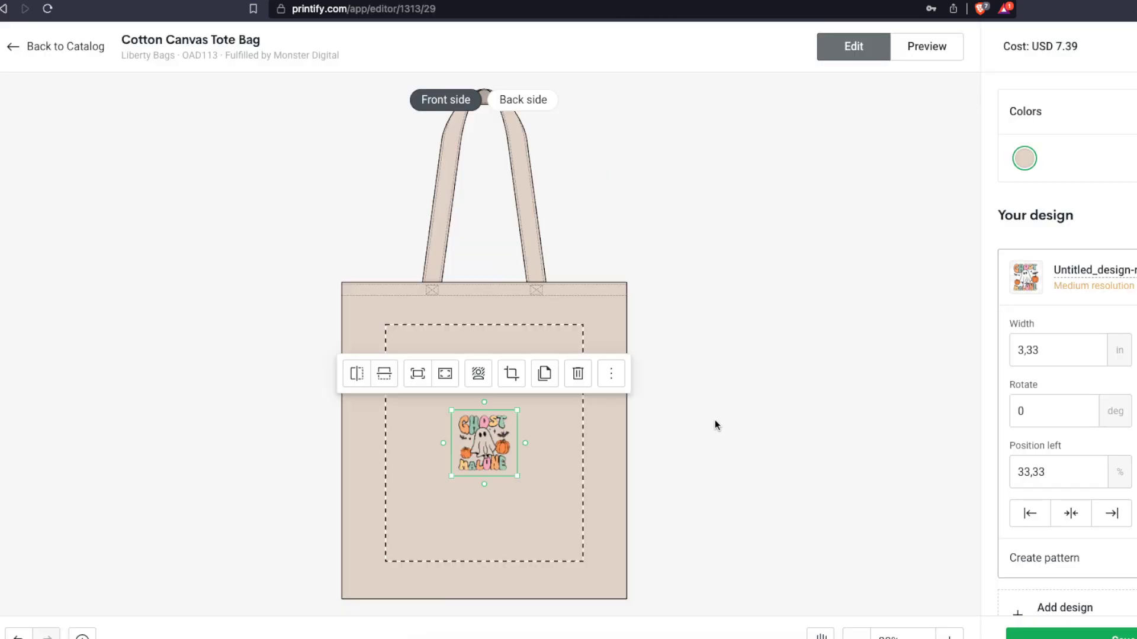
drag(517, 475, 599, 563)
drag(535, 505, 524, 490)
click(752, 500)
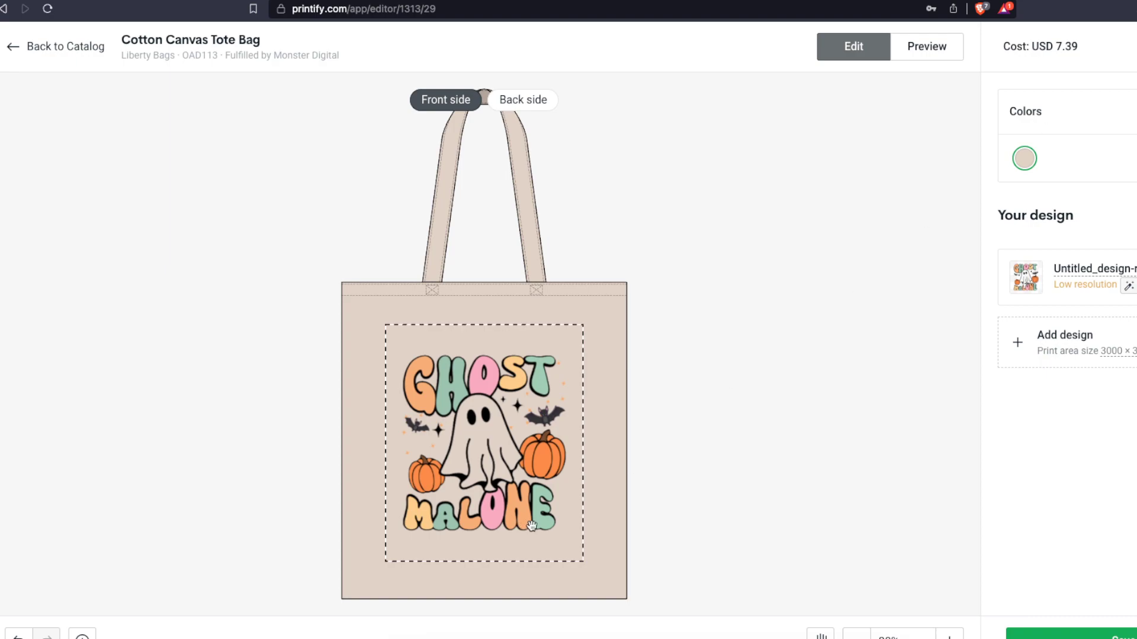
- Check the tote's back side, return to the front side and save the product
click(539, 104)
click(436, 111)
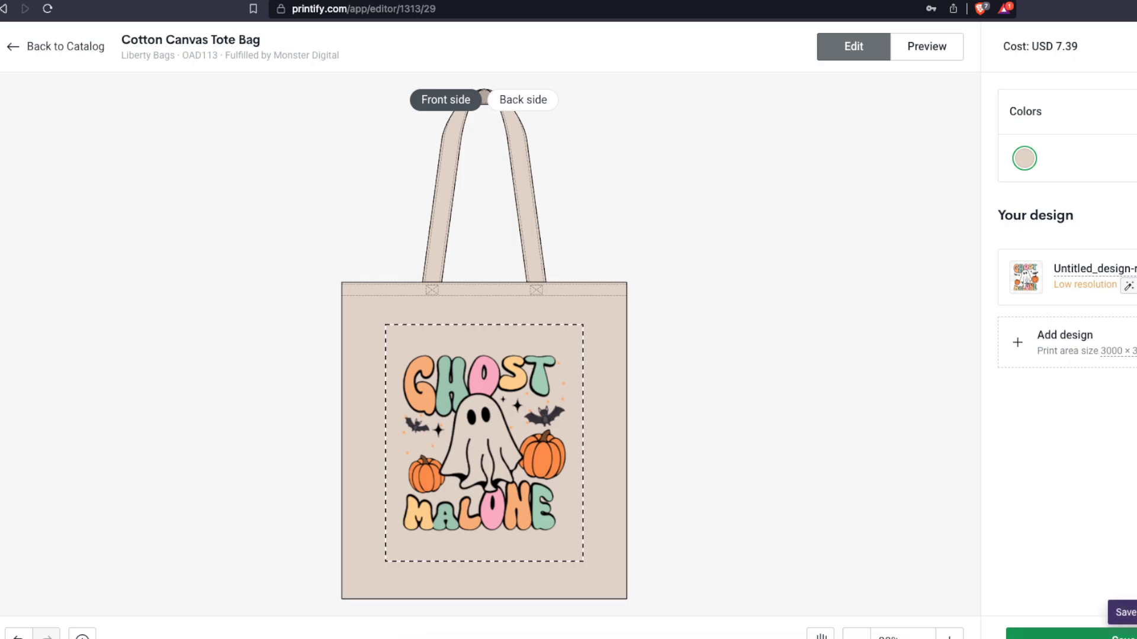
click(1072, 634)
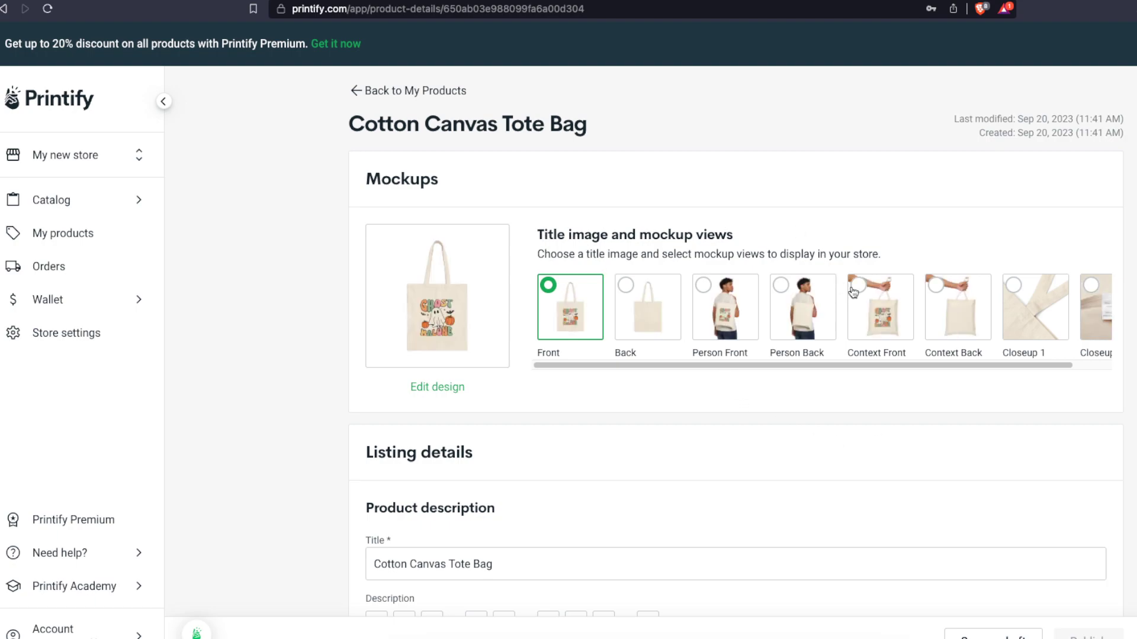
- Compare the mockup views and set Person Front as the product's title image
click(731, 318)
click(586, 321)
scroll(986, 371, right, 2)
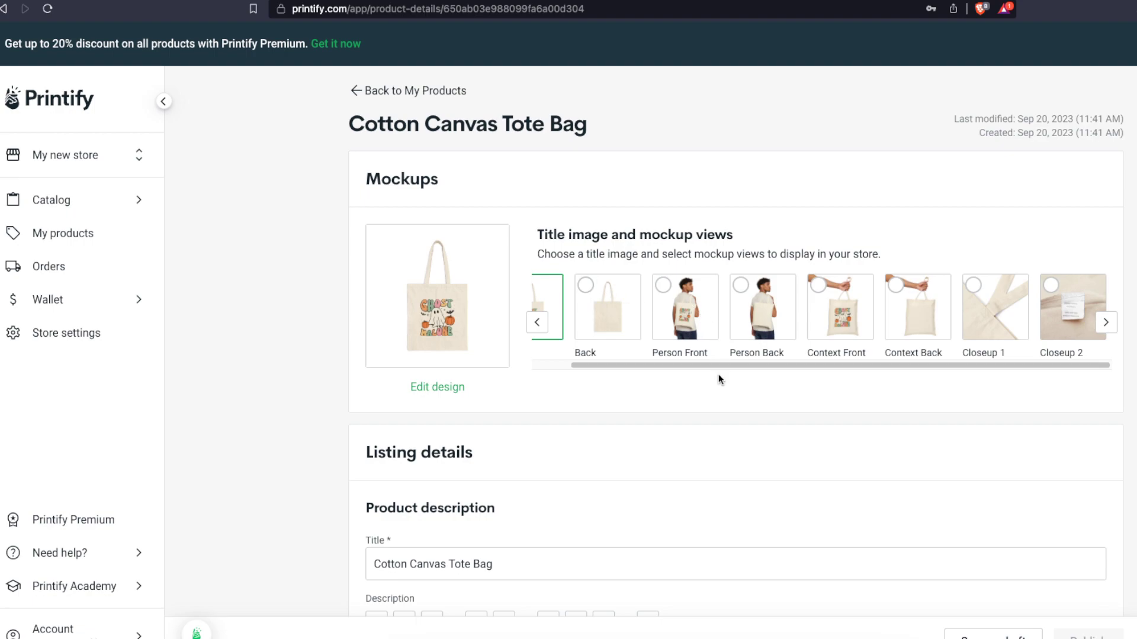
scroll(713, 371, left, 2)
click(732, 290)
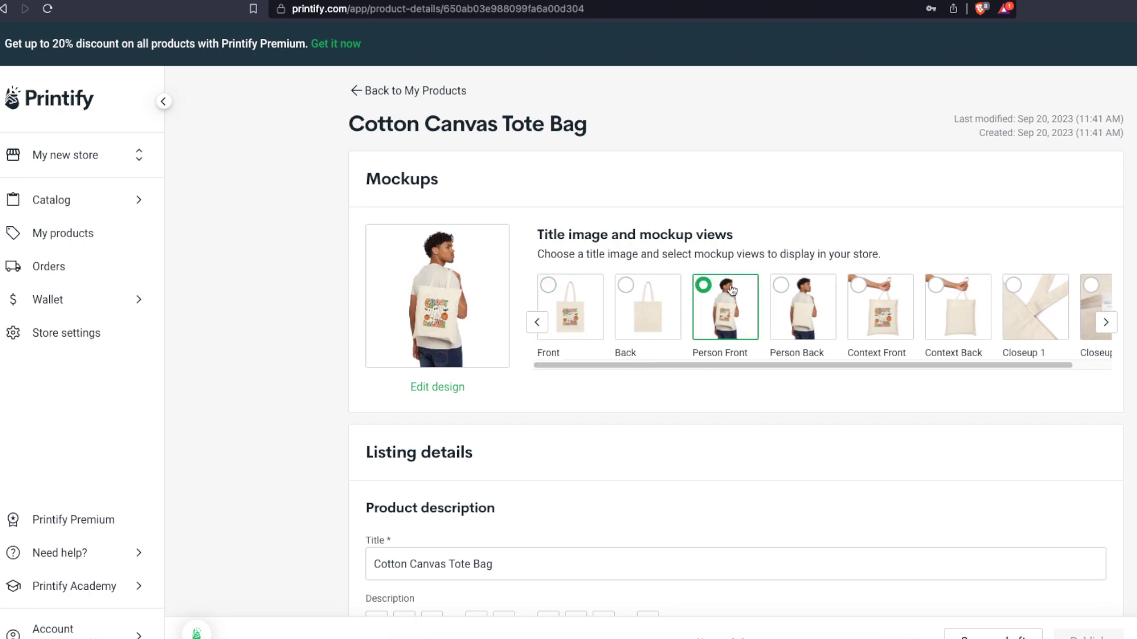
- Compare the Front and Person Front mockups and set Context Front as the product's title image
click(557, 286)
click(703, 286)
click(573, 289)
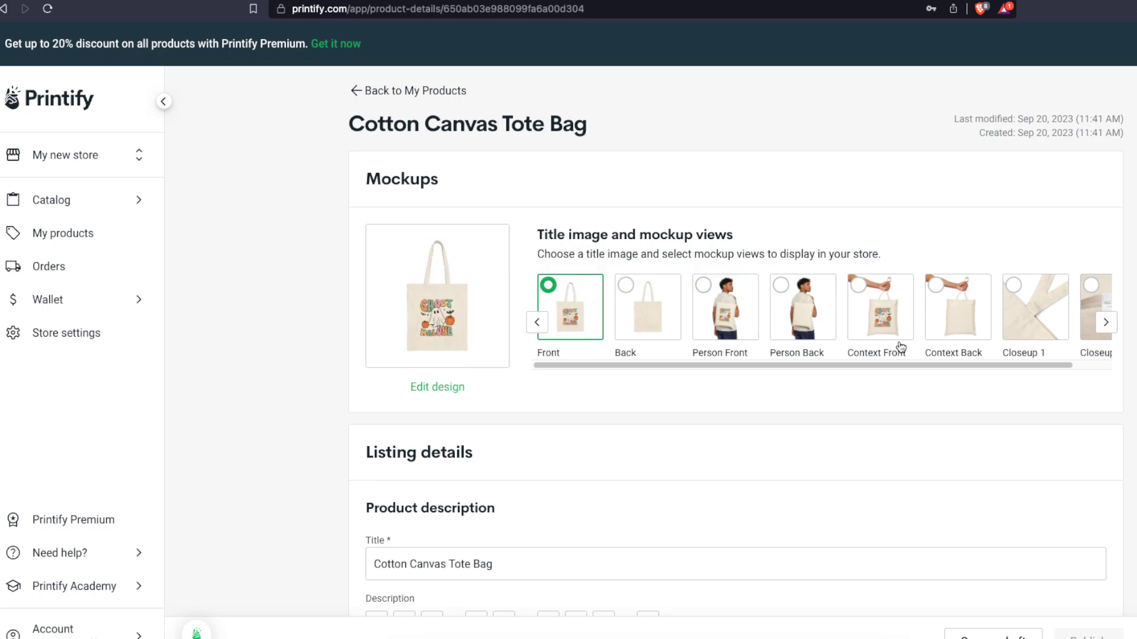
click(884, 314)
scroll(961, 344, right, 1)
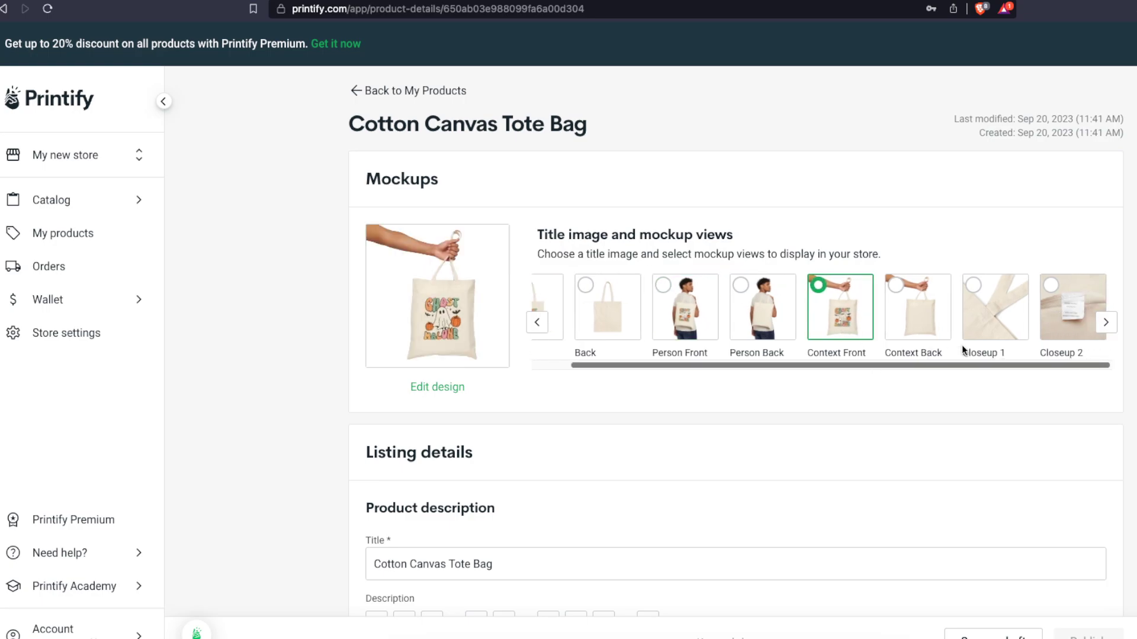
scroll(962, 345, left, 1)
- Change the product title to "Ghost Malone Cotton Canvas Tote Bag, Halloween Gift"
scroll(782, 367, down, 5)
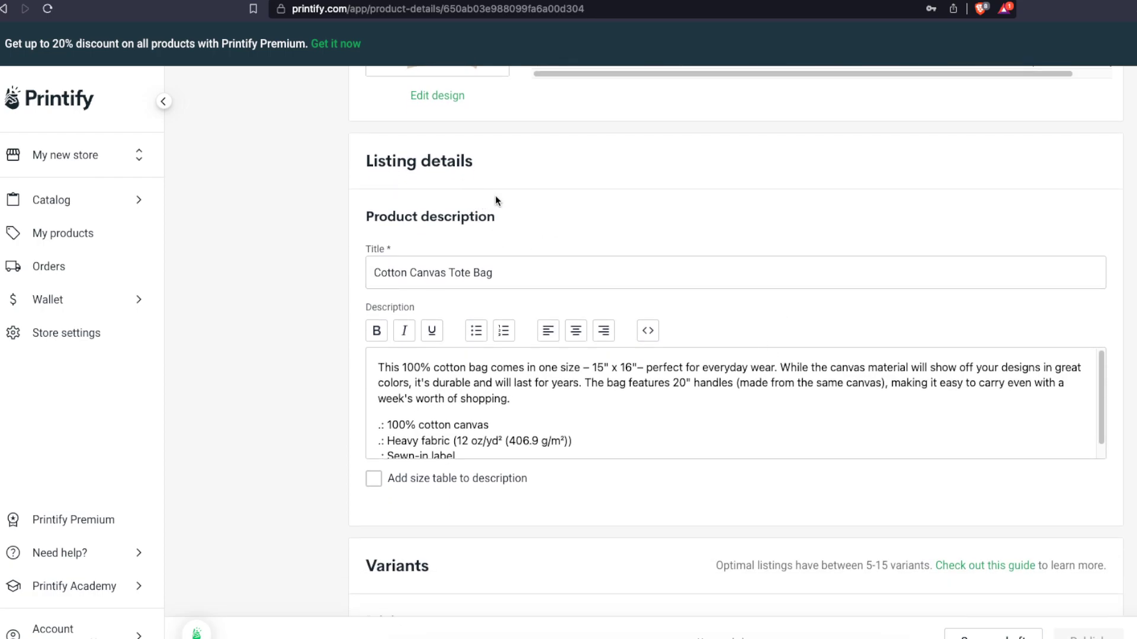
drag(505, 270, 356, 267)
scroll(474, 269, up, 5)
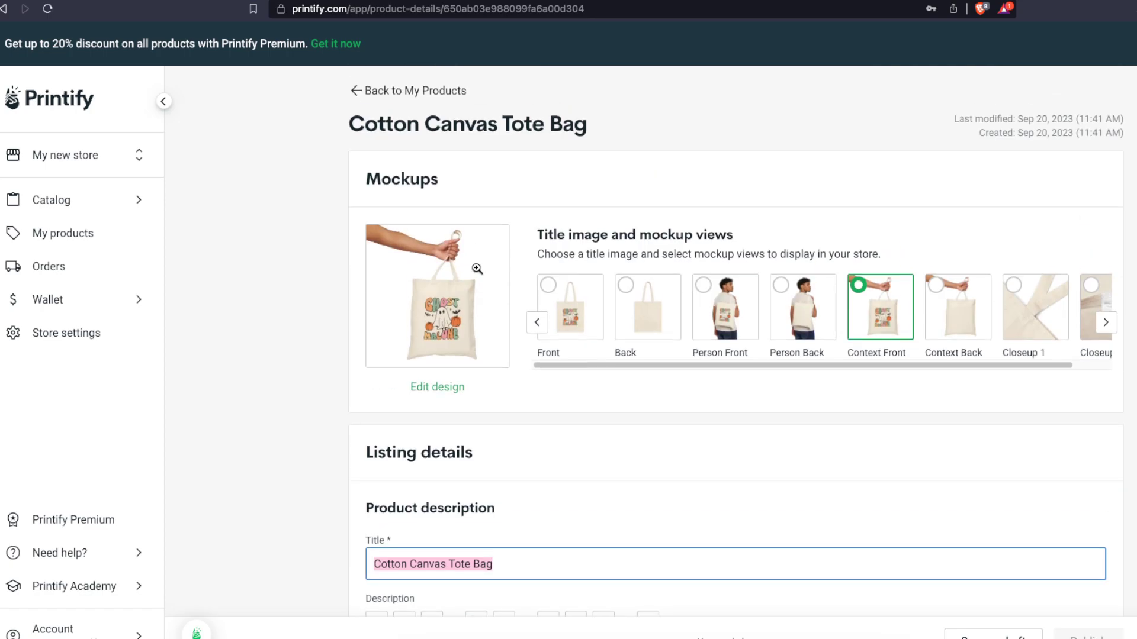
scroll(477, 269, down, 3)
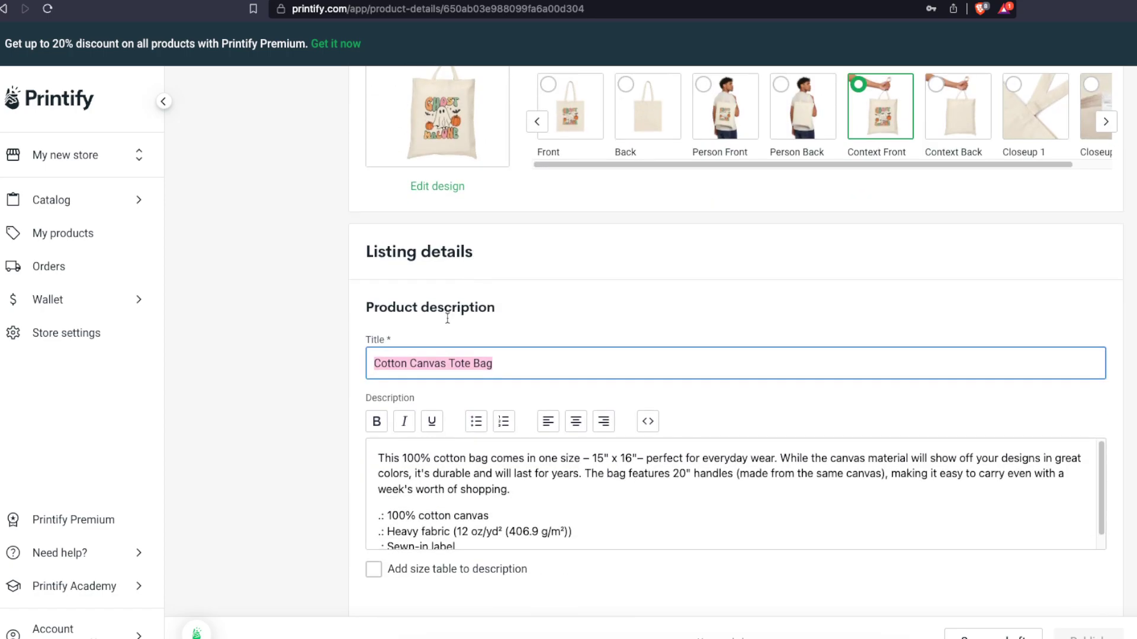
click(377, 359)
text(Ghost Malone Cotton Canvas Tote Bag, )
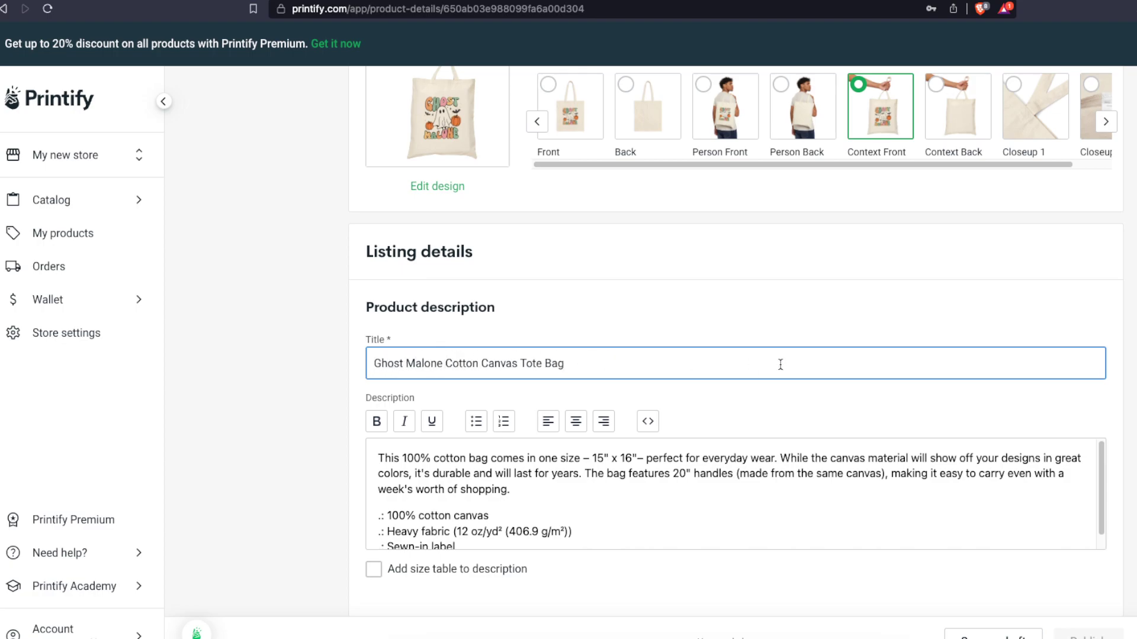
text(Halloween Gift,)
key(BackSpace)
- Review the default product description, including the bag's size, material and handle details
scroll(802, 361, down, 3)
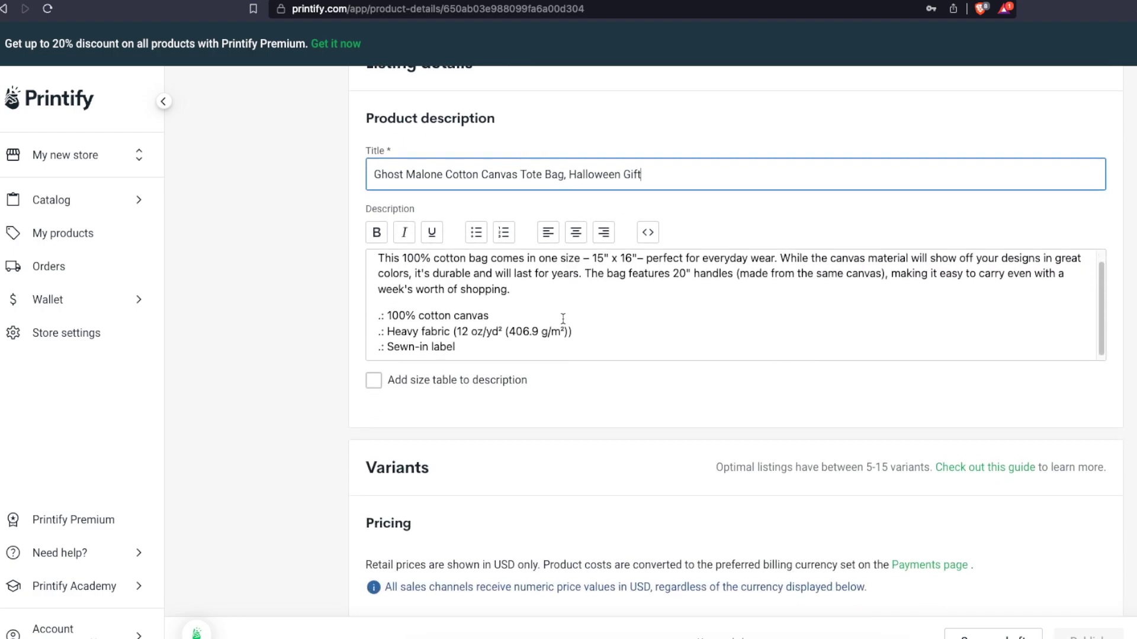
scroll(563, 319, down, 1)
scroll(580, 417, up, 1)
scroll(567, 361, up, 1)
click(576, 381)
key(super+a)
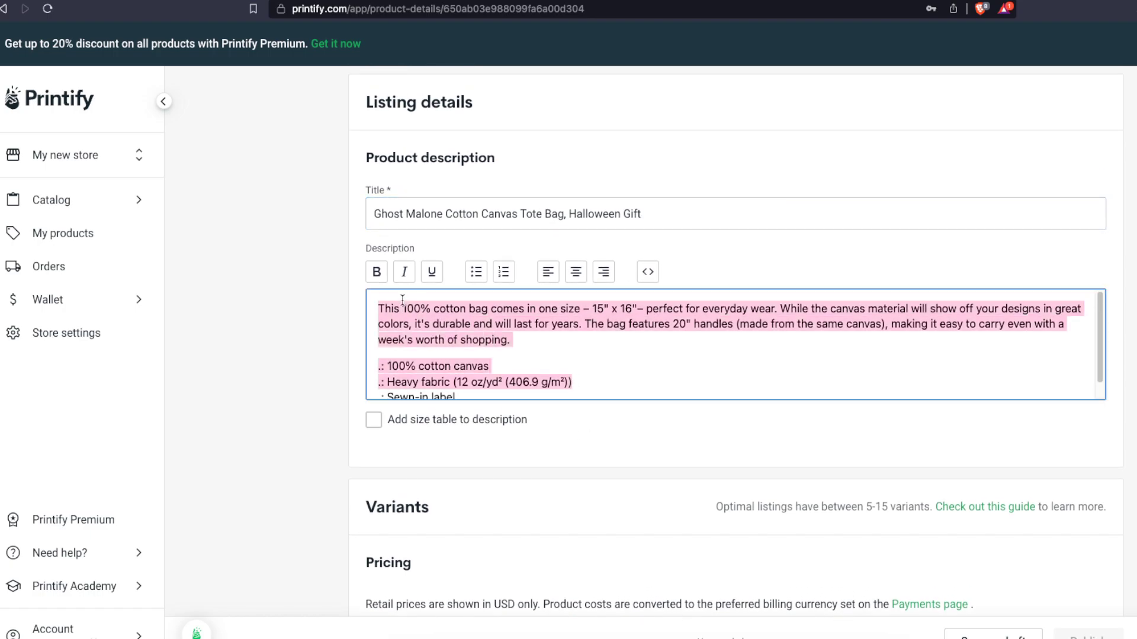
click(386, 299)
drag(554, 388, 409, 314)
click(409, 314)
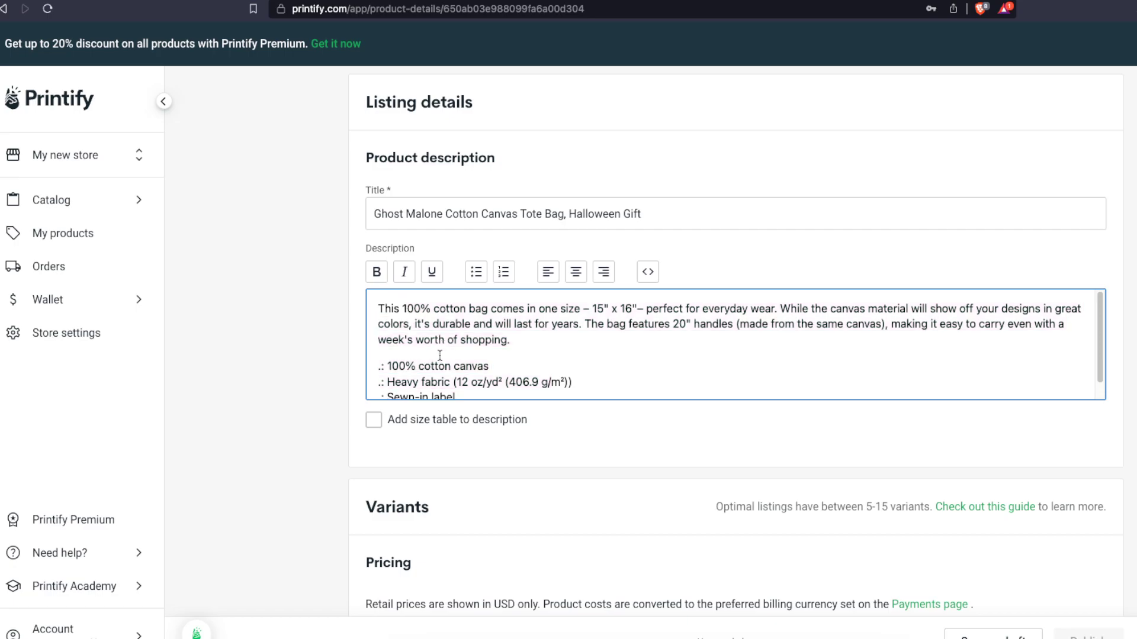
drag(561, 301, 693, 318)
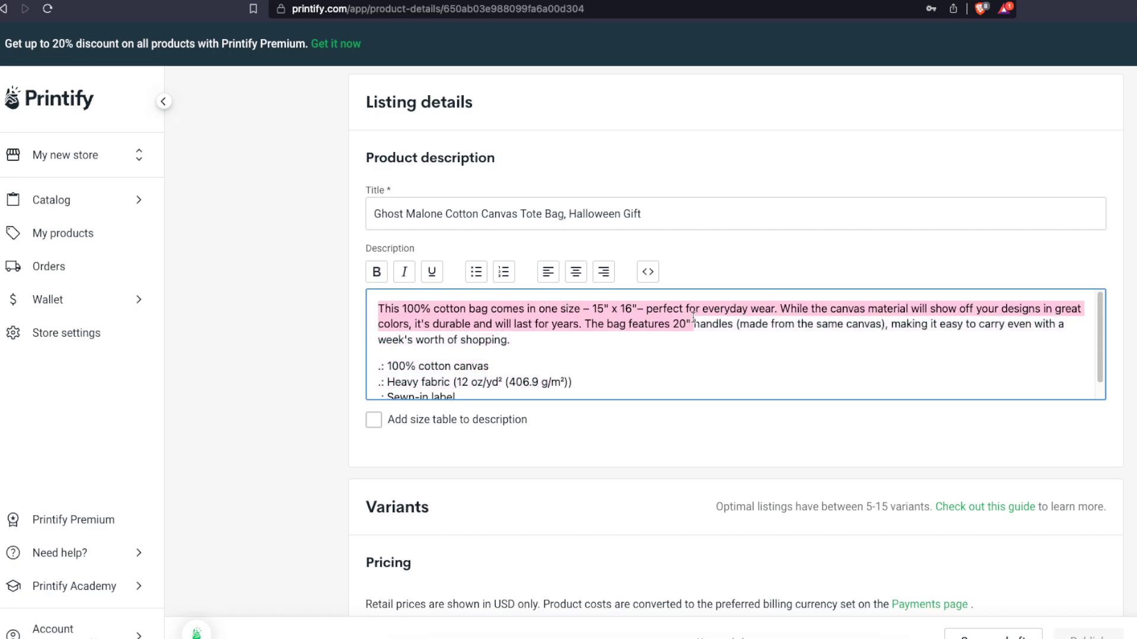
click(693, 318)
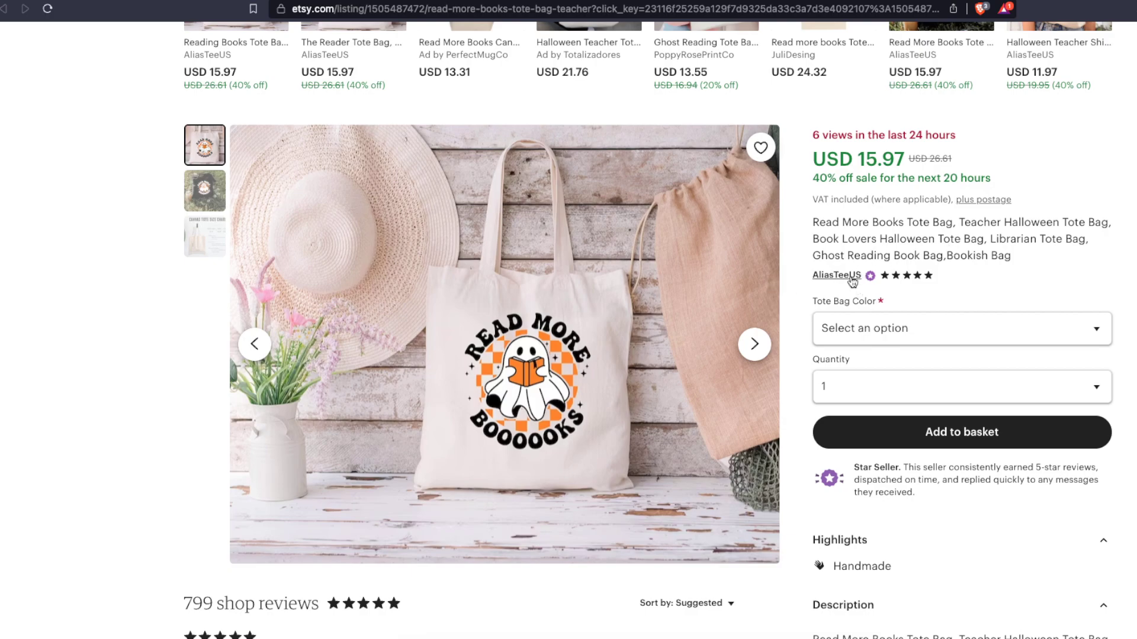
- Examine the ordering instructions and product details in the Etsy Read More Books tote listing's description, and return to Printify
scroll(947, 290, down, 4)
click(965, 573)
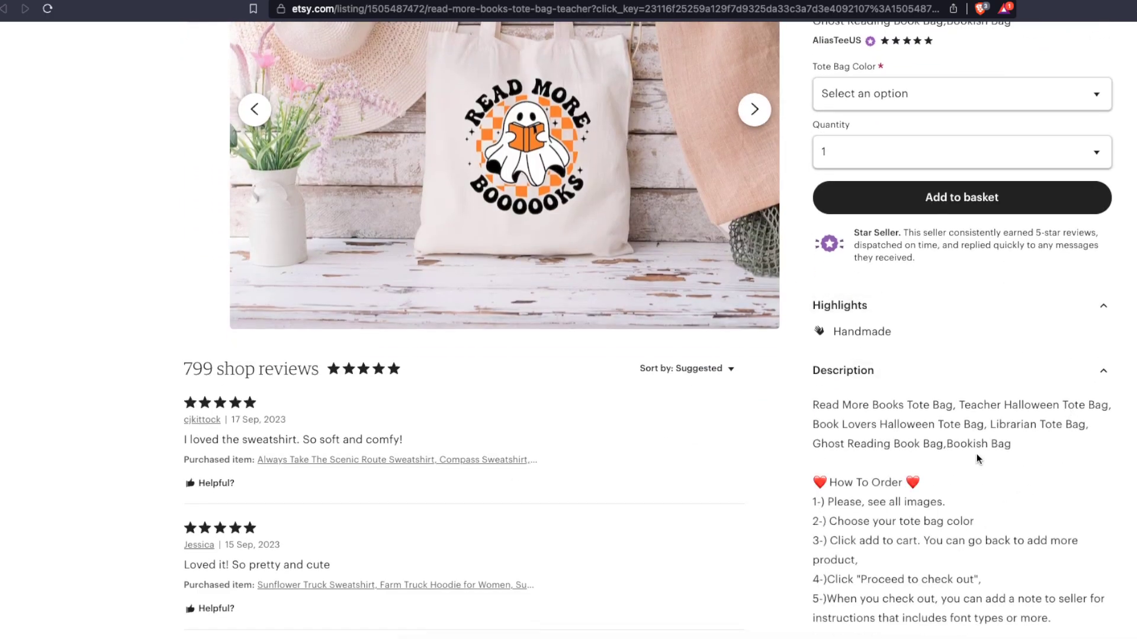
scroll(978, 459, down, 2)
drag(854, 324, 1035, 540)
click(1035, 540)
scroll(1016, 541, down, 4)
drag(861, 288, 1031, 535)
click(1031, 534)
scroll(1020, 529, down, 4)
scroll(1013, 517, down, 1)
scroll(1021, 409, up, 15)
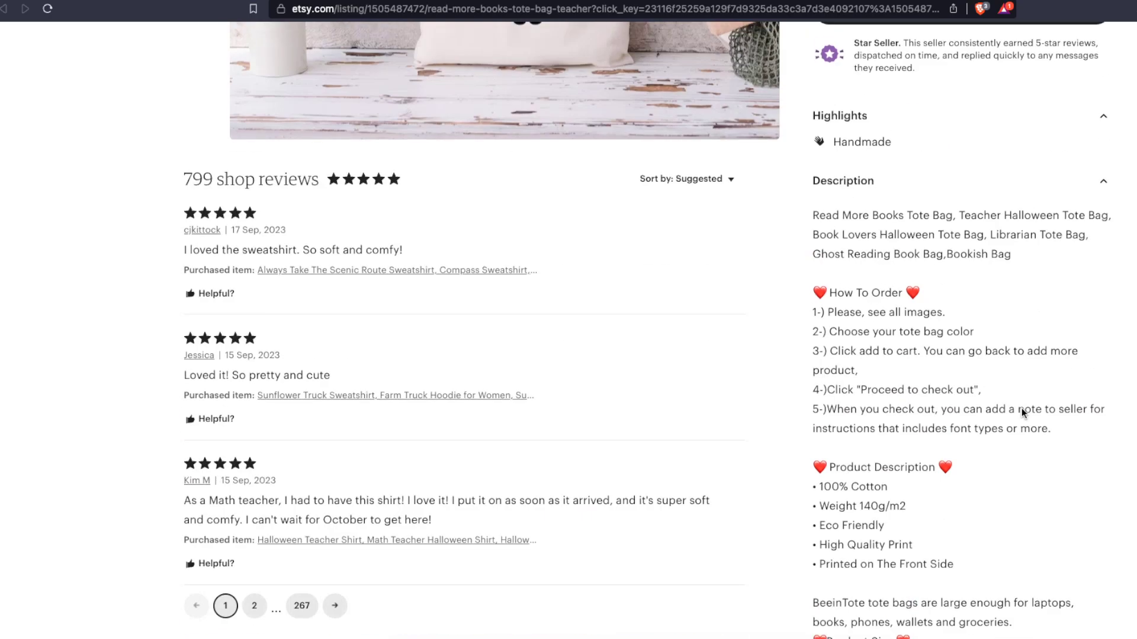
scroll(931, 368, down, 2)
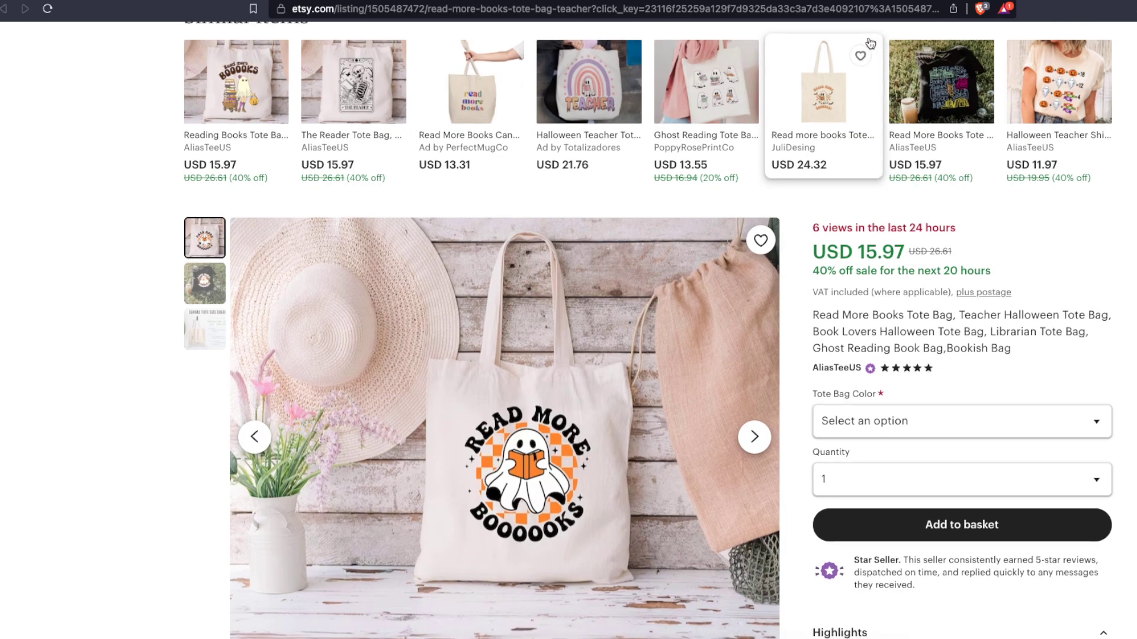
key(ctrl+Tab)
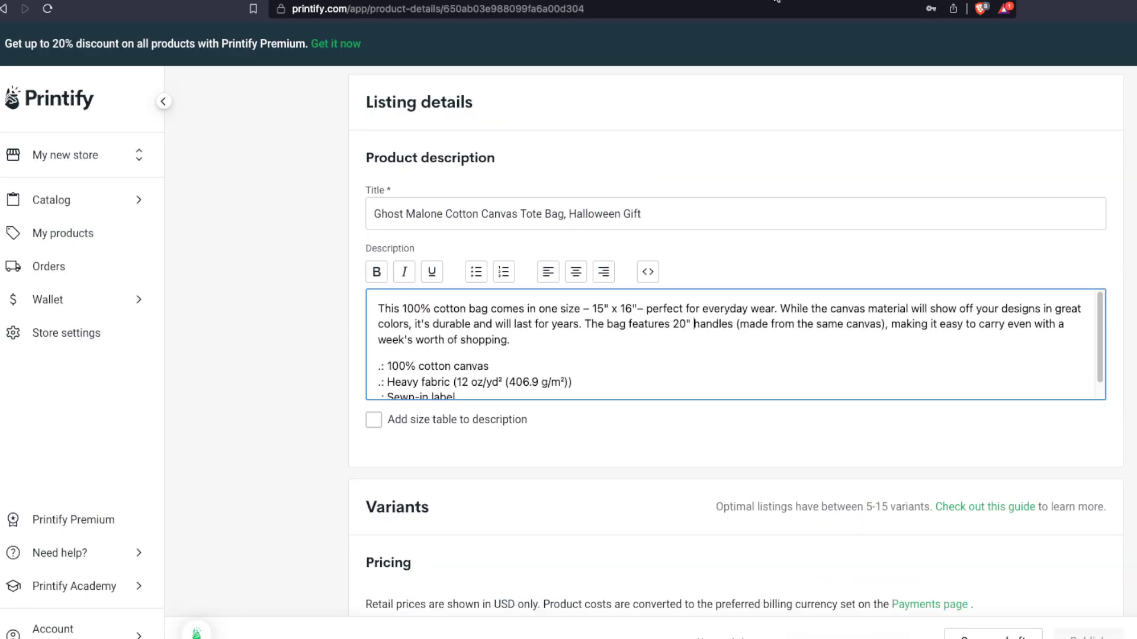
- Review the tote's retail price and profit, and compare them with the price of the Read More Books tote on Etsy
scroll(634, 414, down, 3)
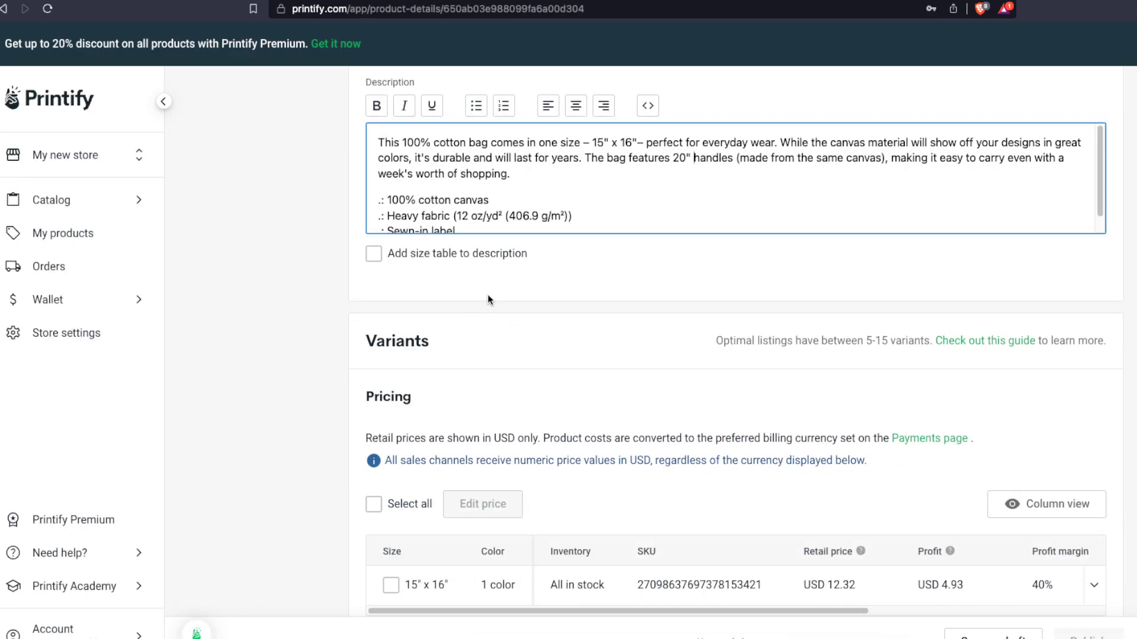
scroll(603, 339, down, 2)
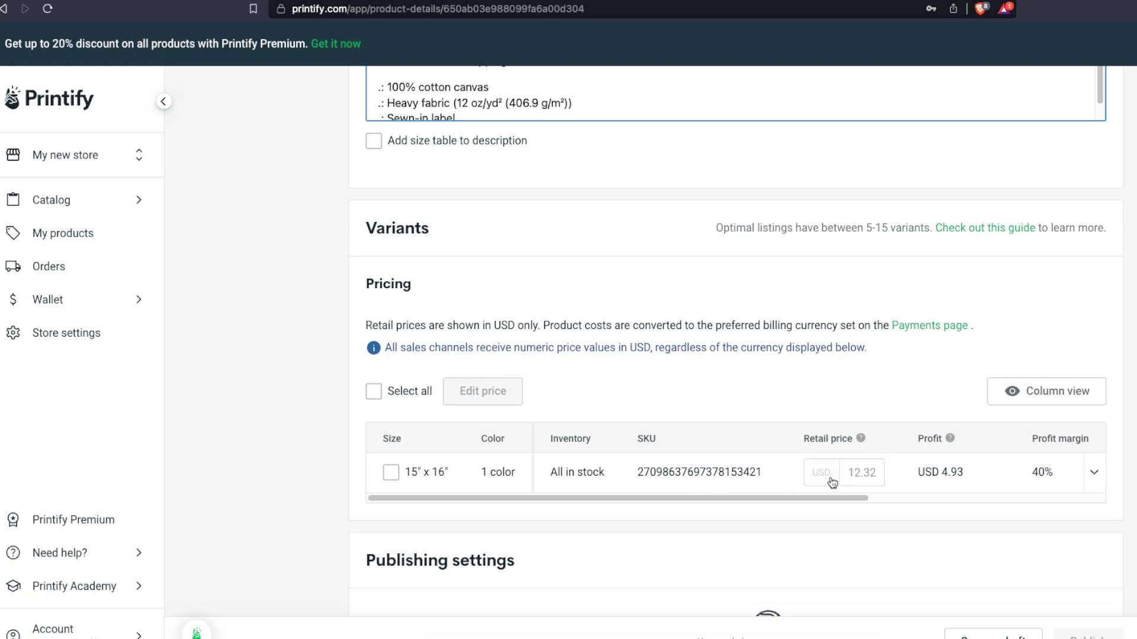
scroll(949, 317, down, 2)
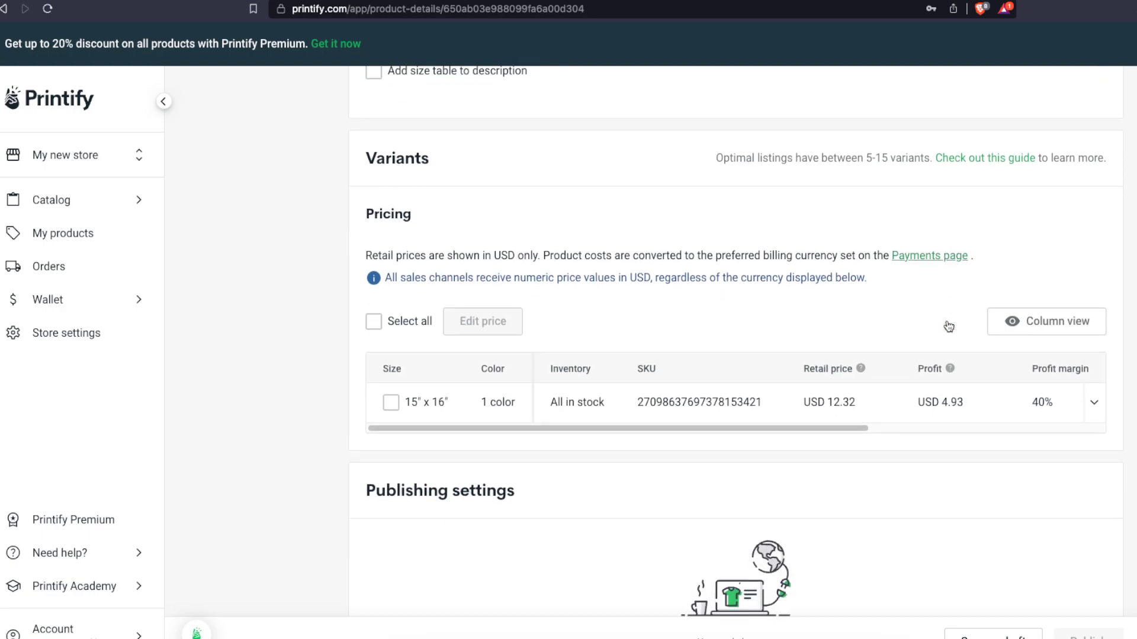
scroll(947, 324, up, 3)
scroll(947, 324, down, 3)
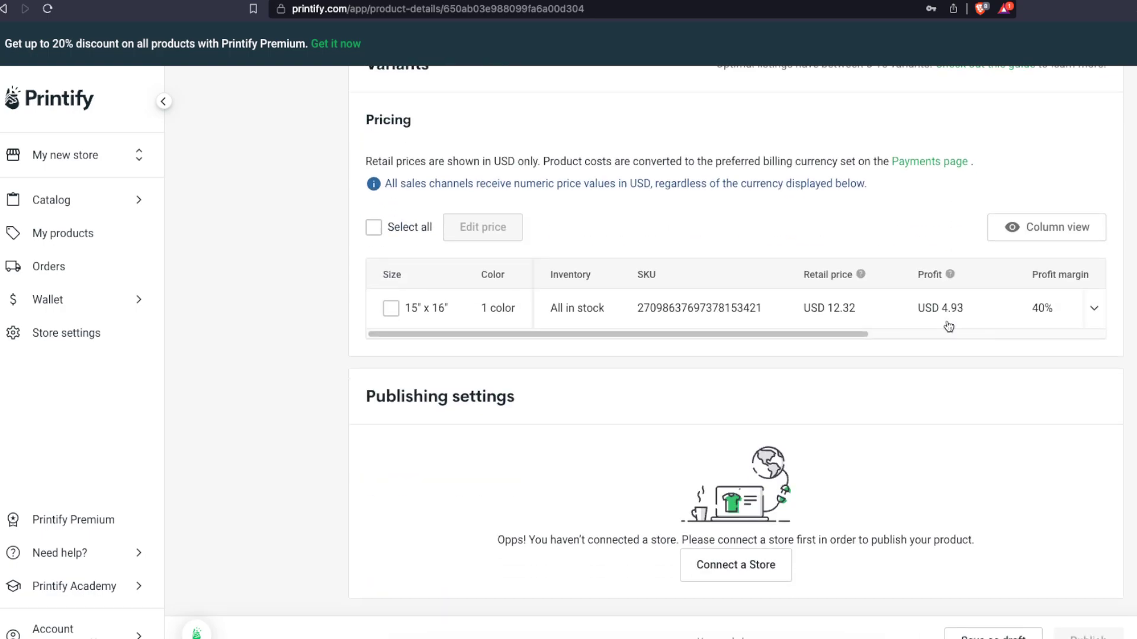
click(856, 308)
drag(881, 310, 843, 307)
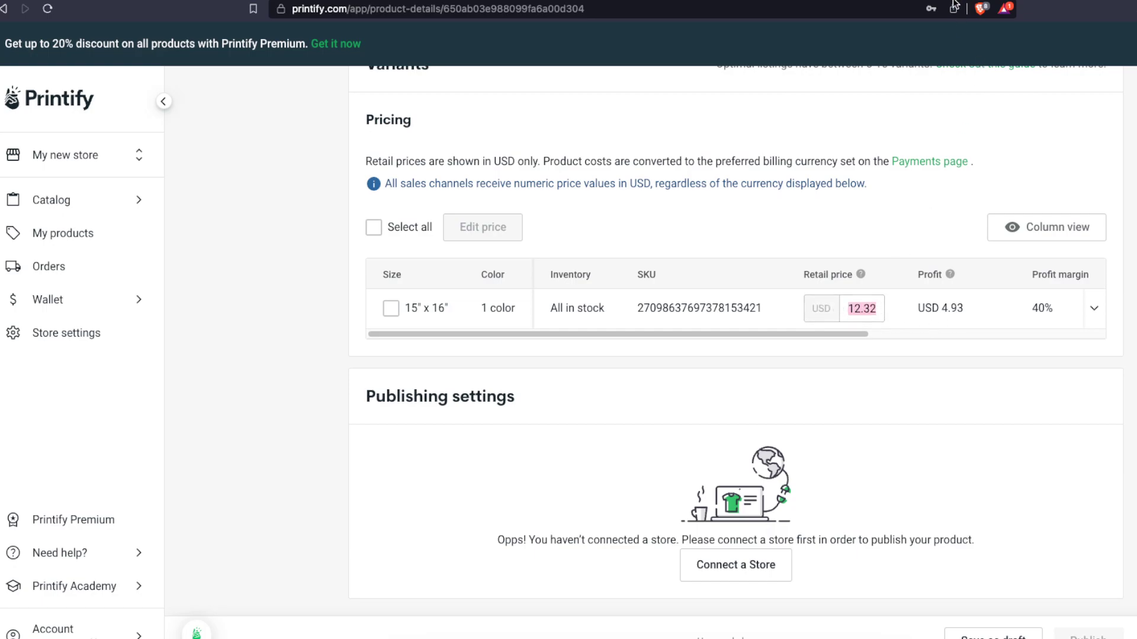
click(1003, 0)
drag(907, 252, 847, 250)
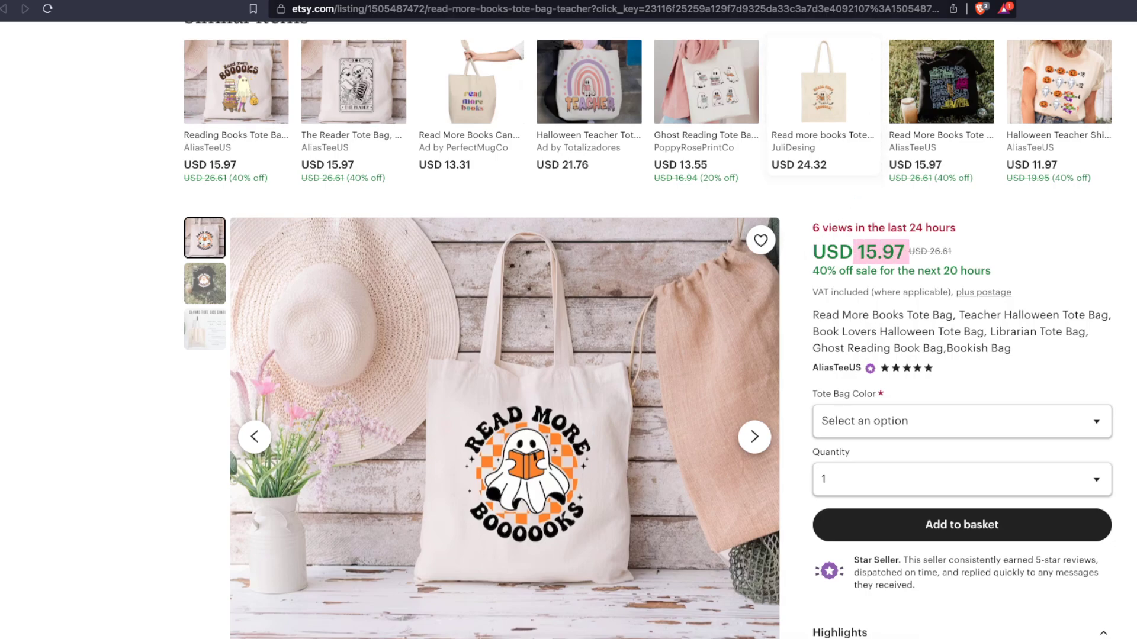
click(860, 0)
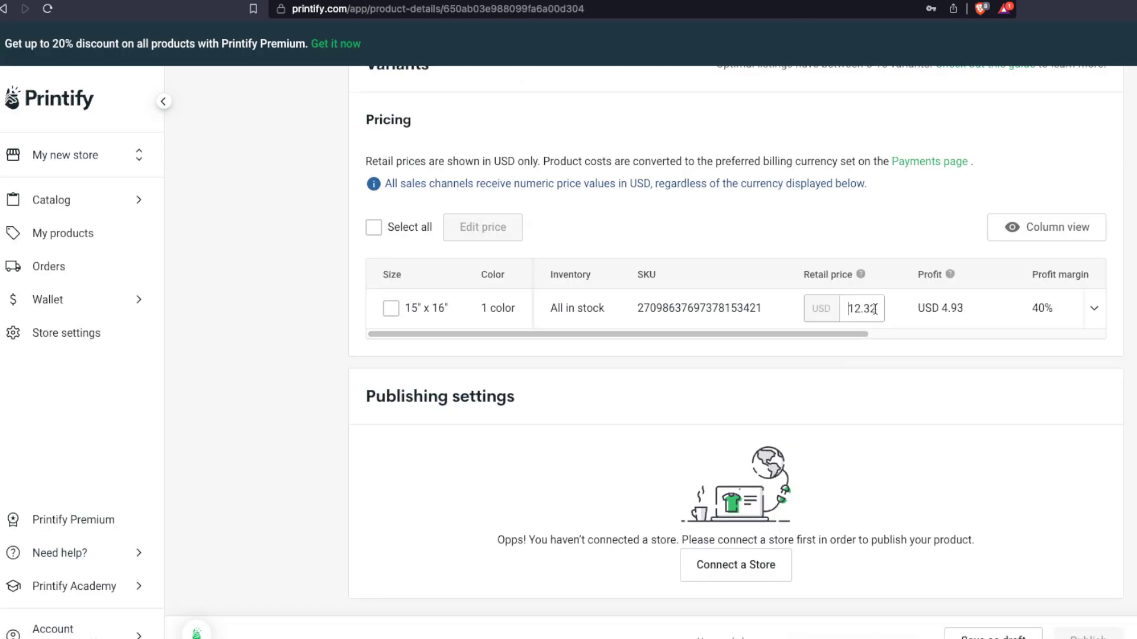
- Set the retail price of the 15" x 16" tote to USD 15.39
key(BackSpace)
text(5)
key(BackSpace)
text(9)
click(993, 403)
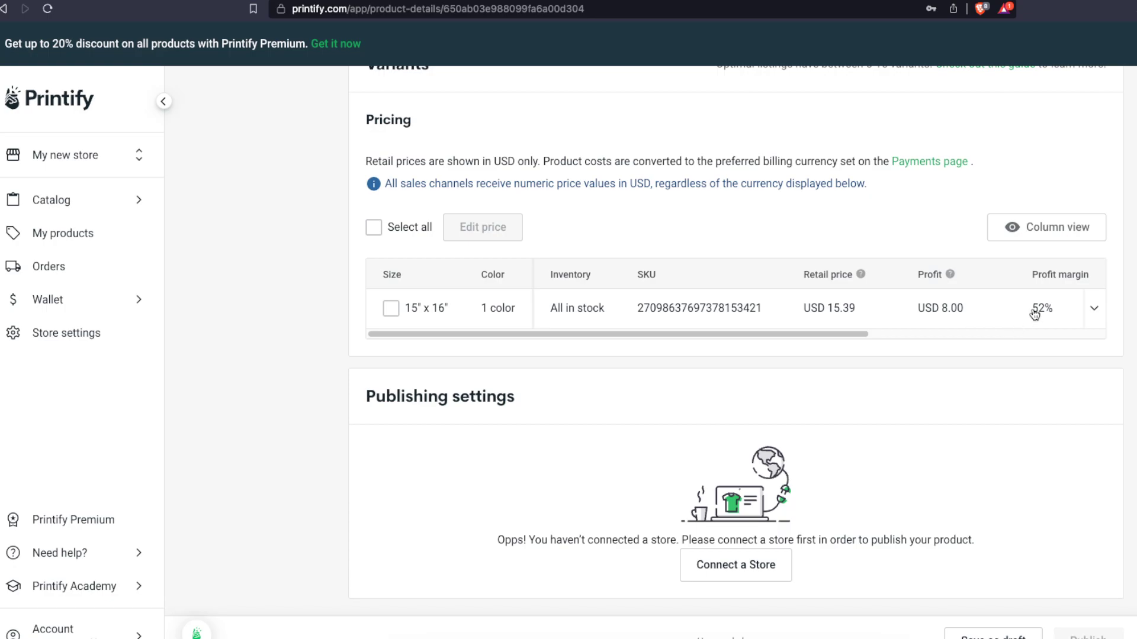
- Expand the 15" x 16" size to check its colour variant, and review the publishing settings and mockups
click(1094, 311)
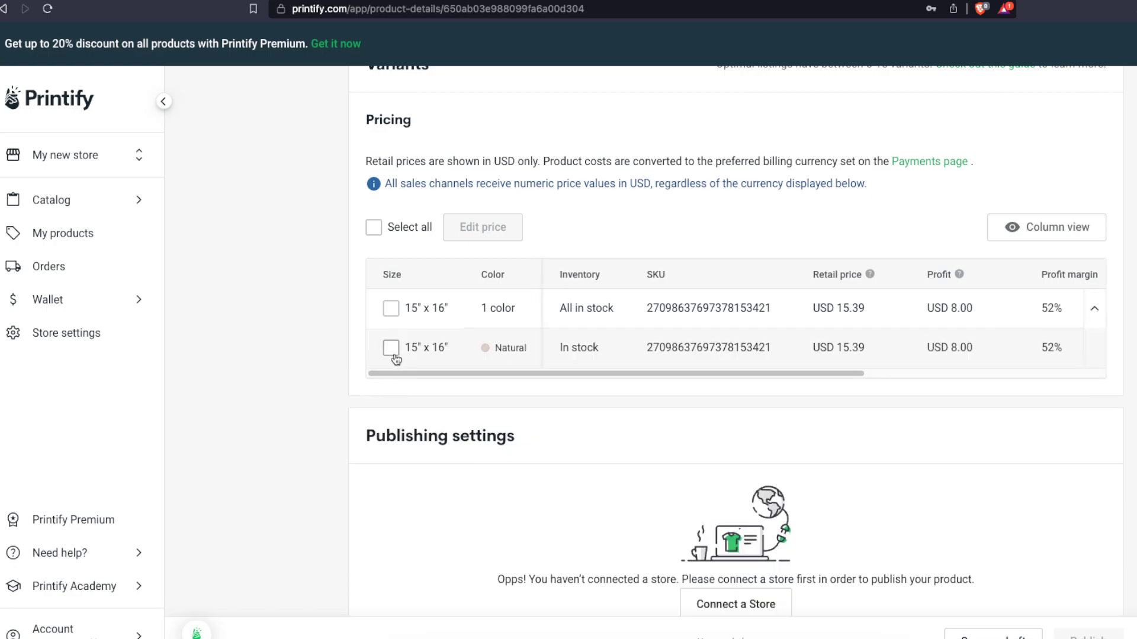
scroll(906, 448, down, 1)
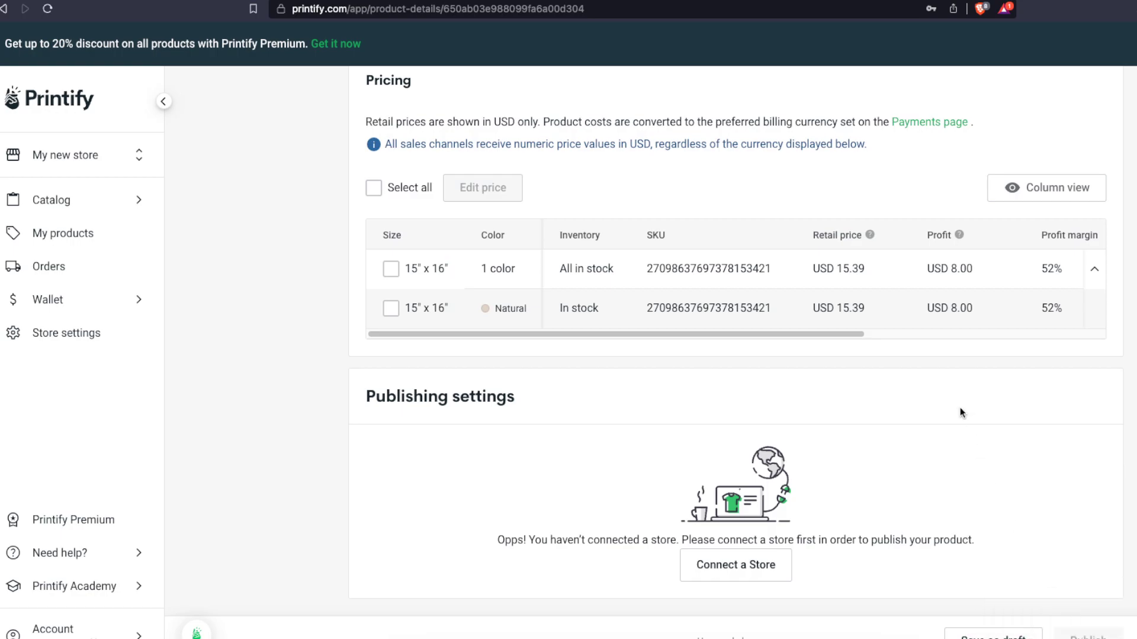
scroll(776, 386, up, 15)
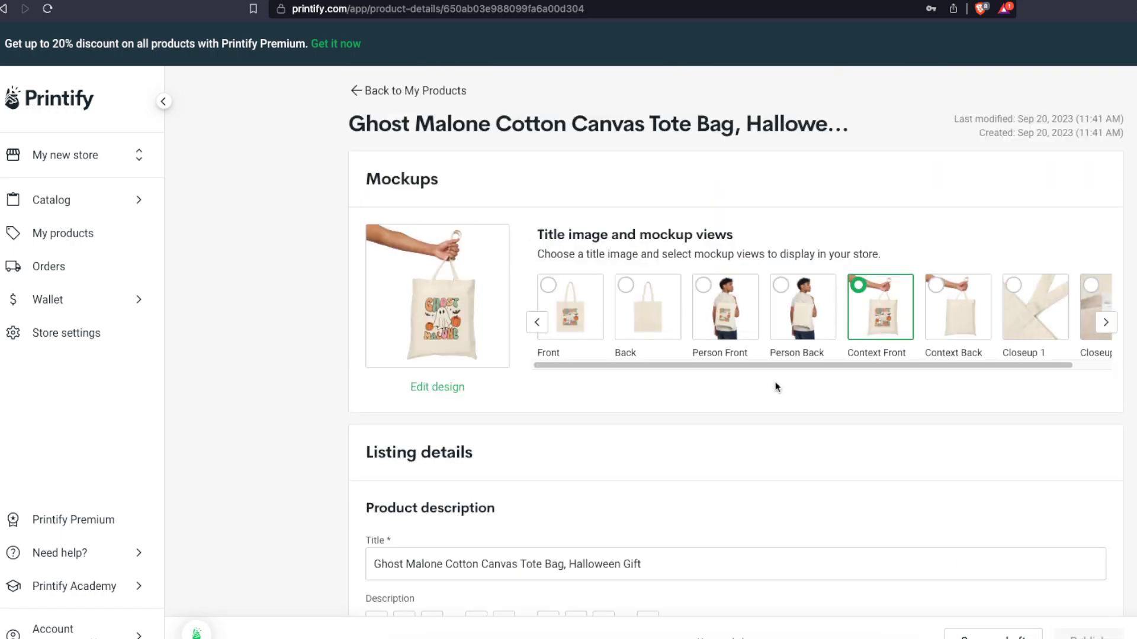